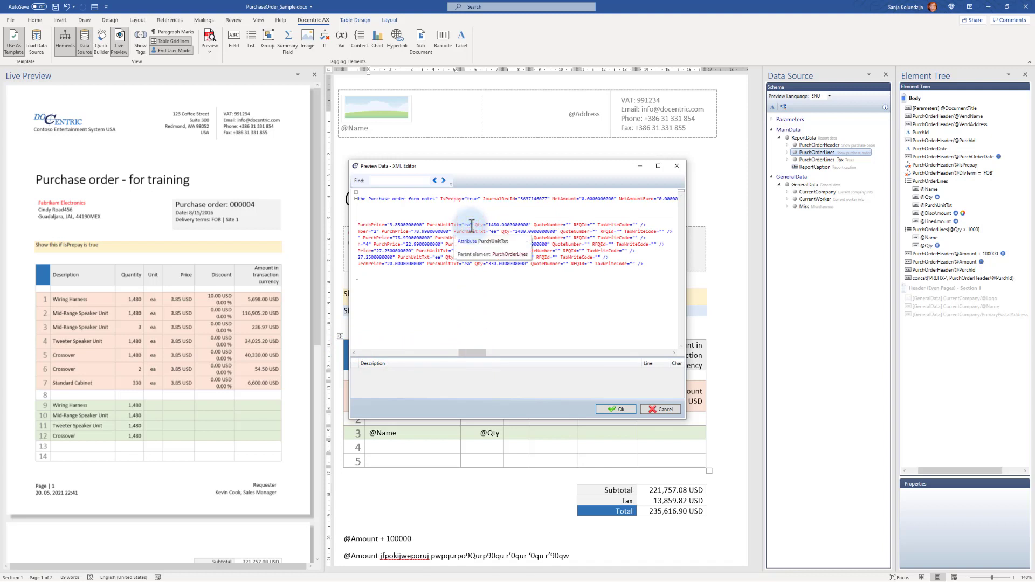
Set PurchUnitTxt of the seven order lines in the preview data XML alternately to ea1 and ea2, starting with ea1, and apply the changes
type("1")
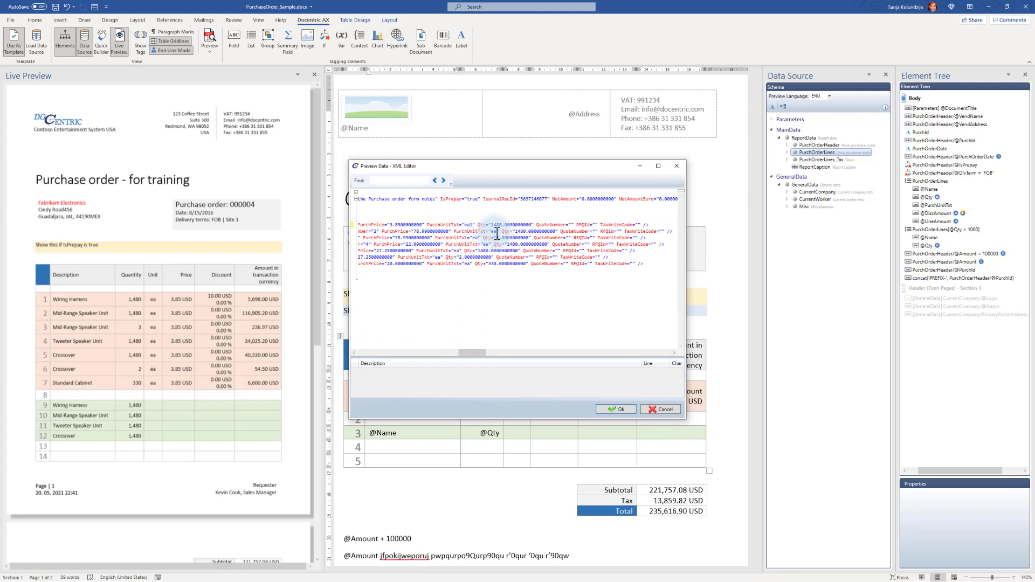
type("2")
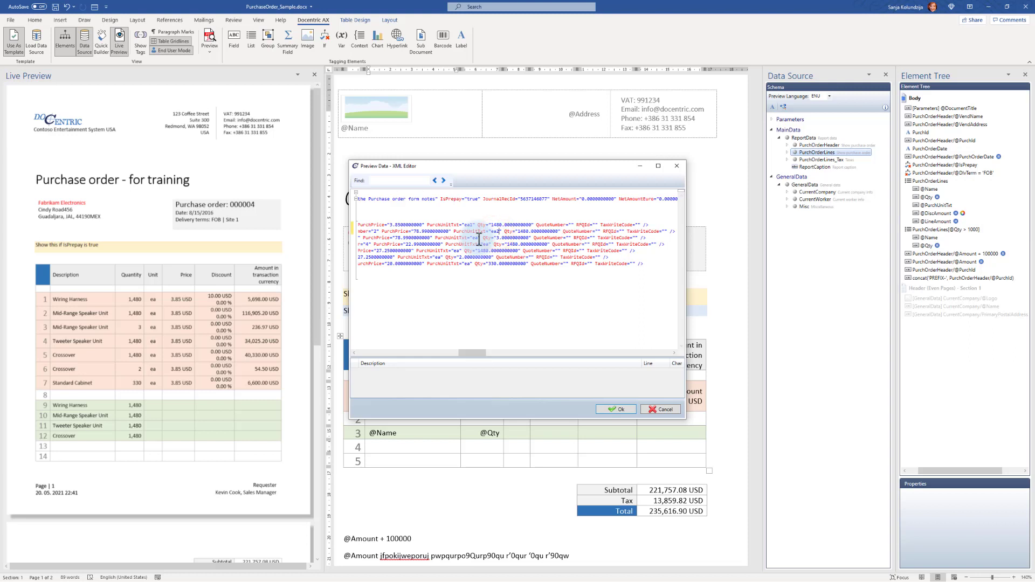
left_click(478, 238)
type("1")
left_click(488, 244)
type("2")
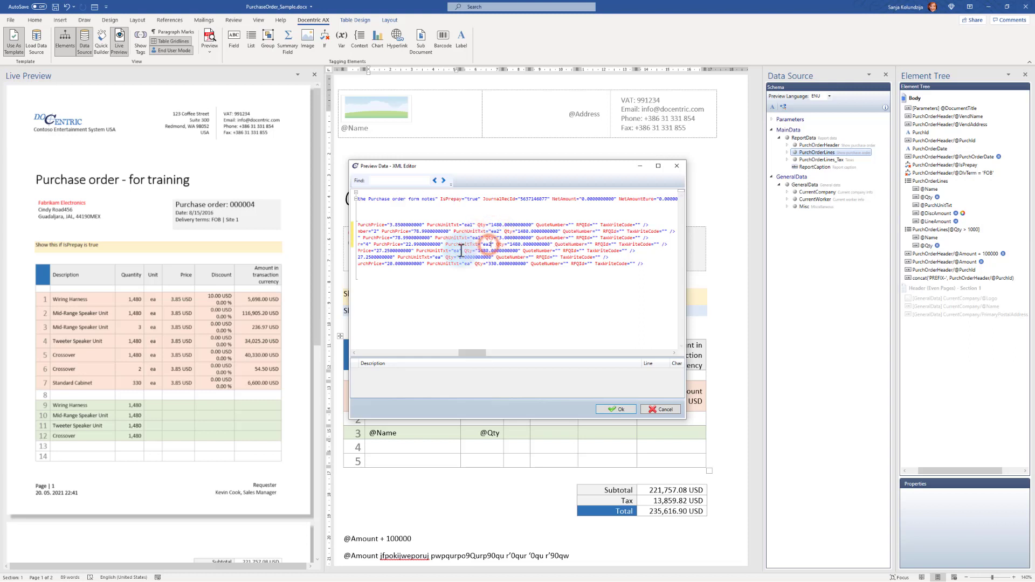
left_click(460, 251)
type("1")
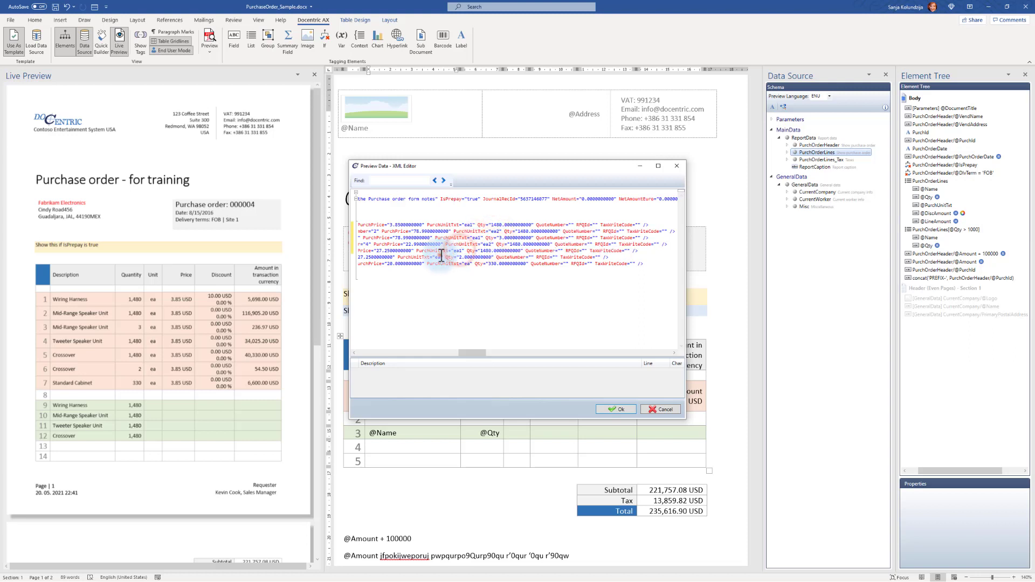
left_click(441, 257)
type("2")
left_click(470, 263)
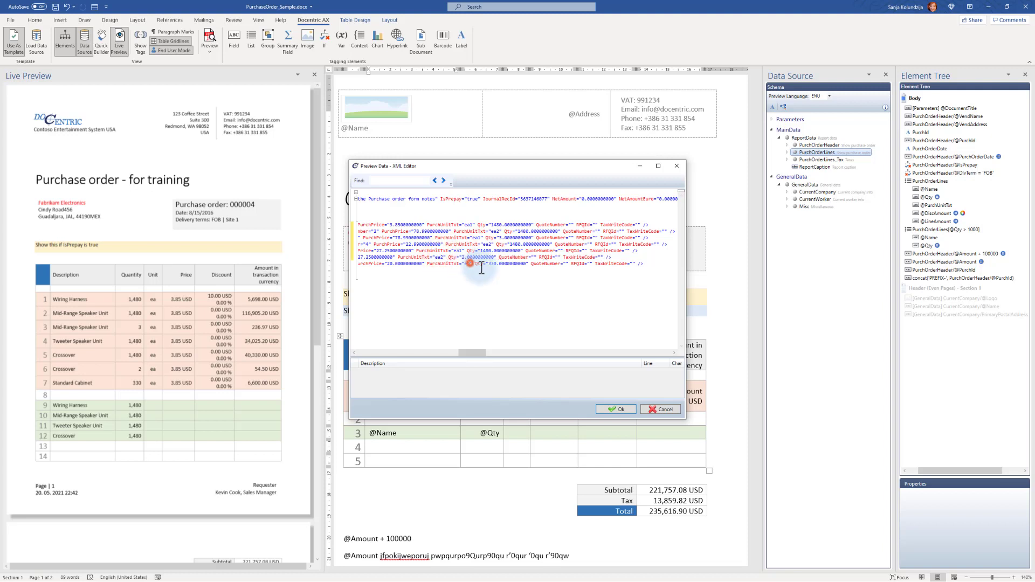
type("1")
left_click(605, 408)
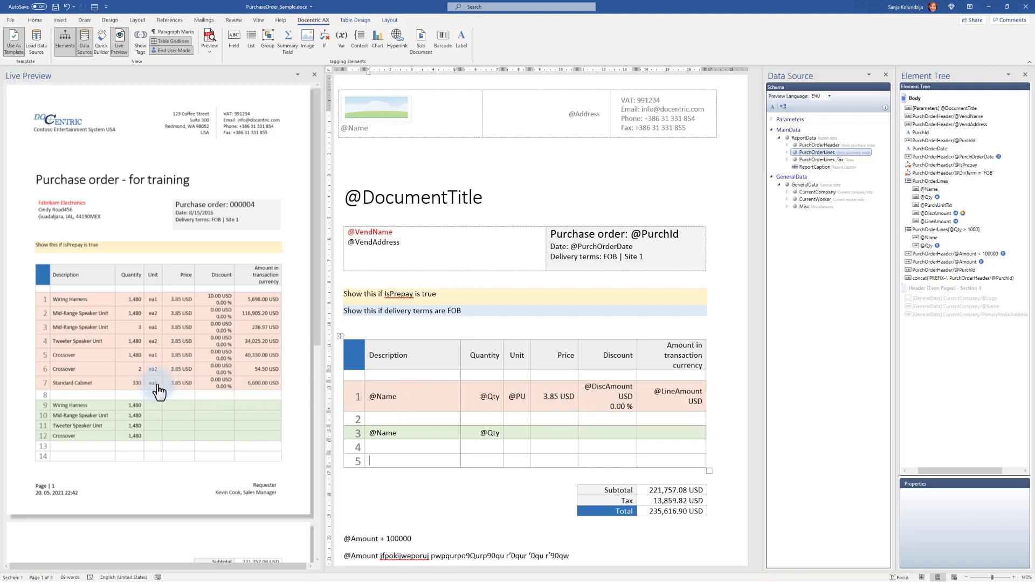
scroll(256, 322, "down", 3)
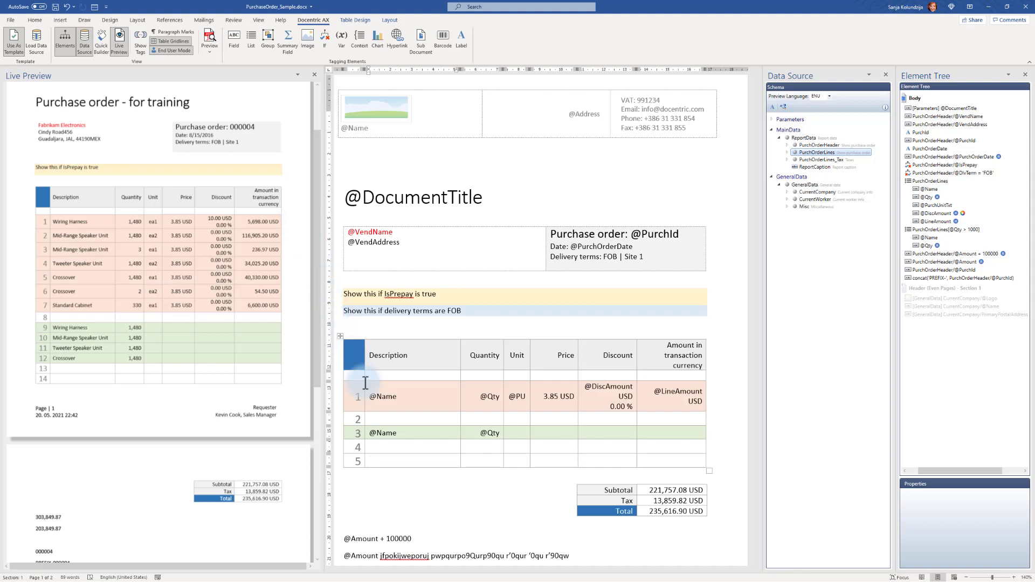
Insert three empty rows above the last row of the order lines table
left_click(395, 458)
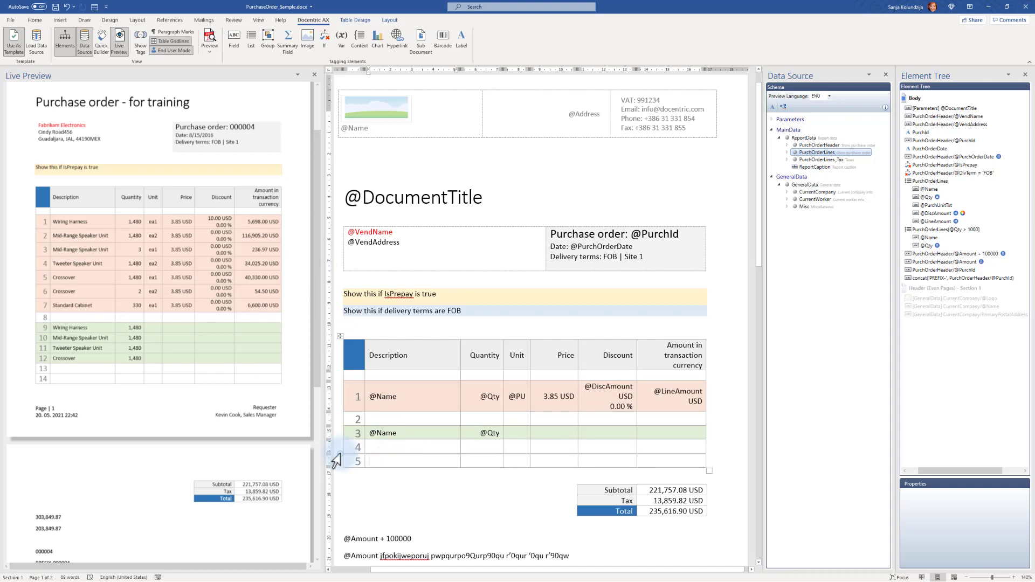
left_click(340, 454)
left_click(340, 454)
left_click(340, 455)
left_click(417, 462)
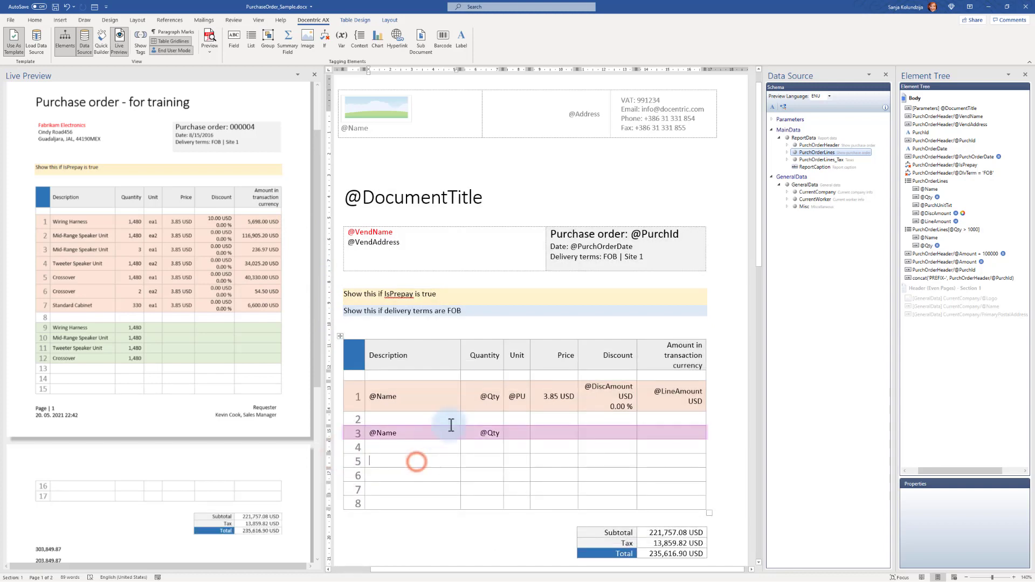
Shade rows 5 to 7 of the order lines table light blue
scroll(554, 312, "down", 3)
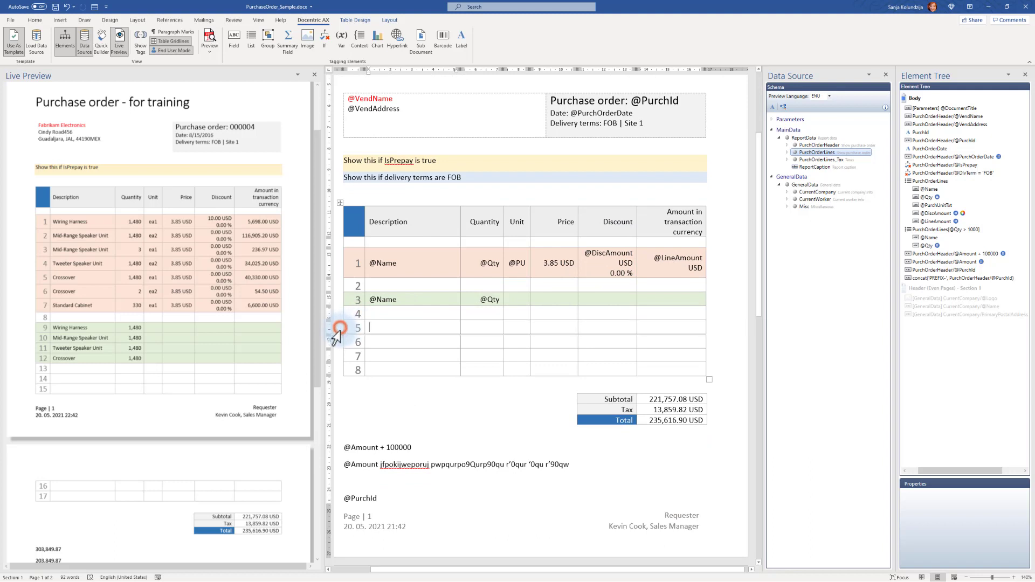
left_click_drag(341, 328, 341, 356)
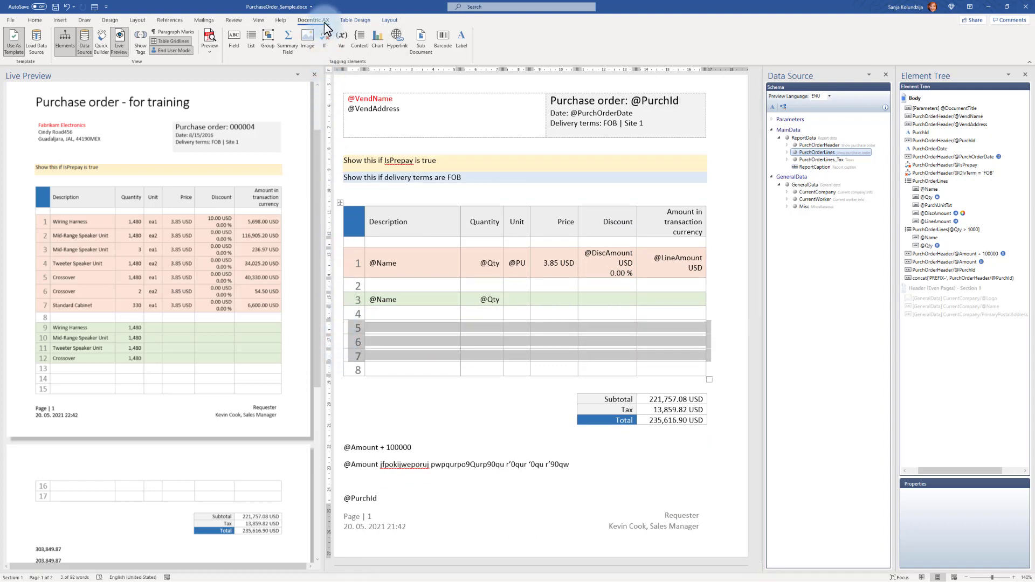
left_click(352, 21)
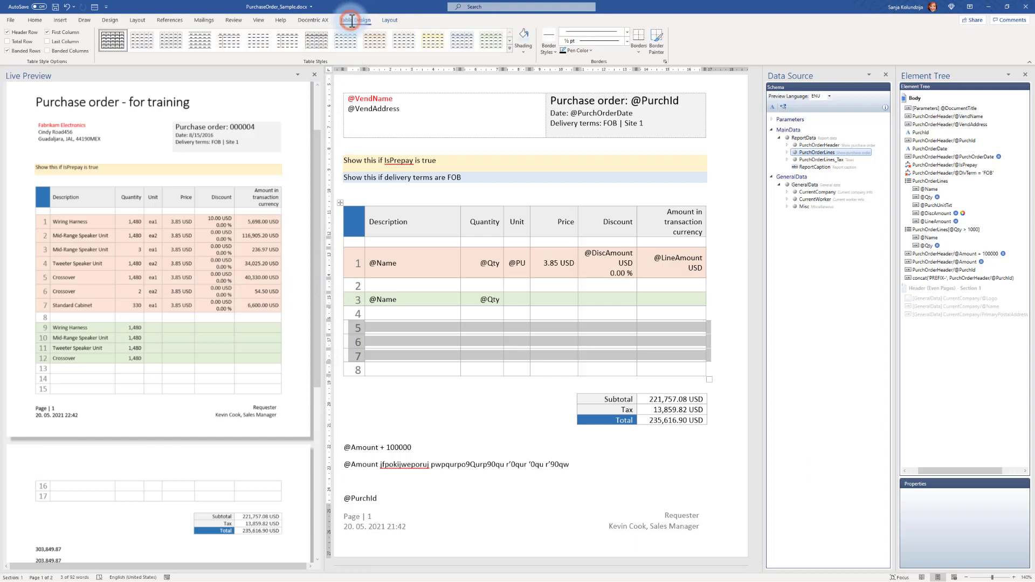
left_click(522, 36)
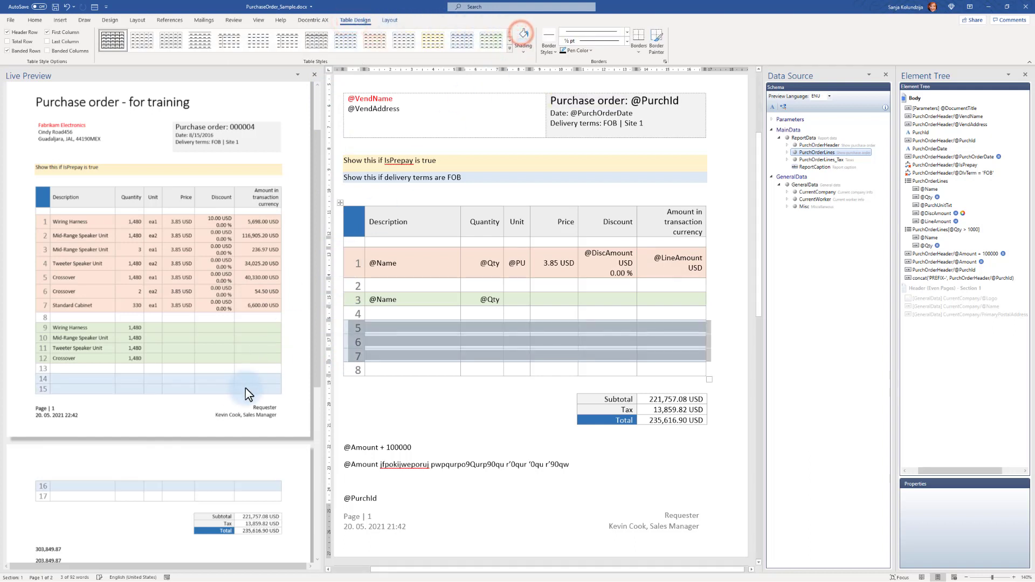
scroll(247, 393, "down", 1)
left_click(436, 327)
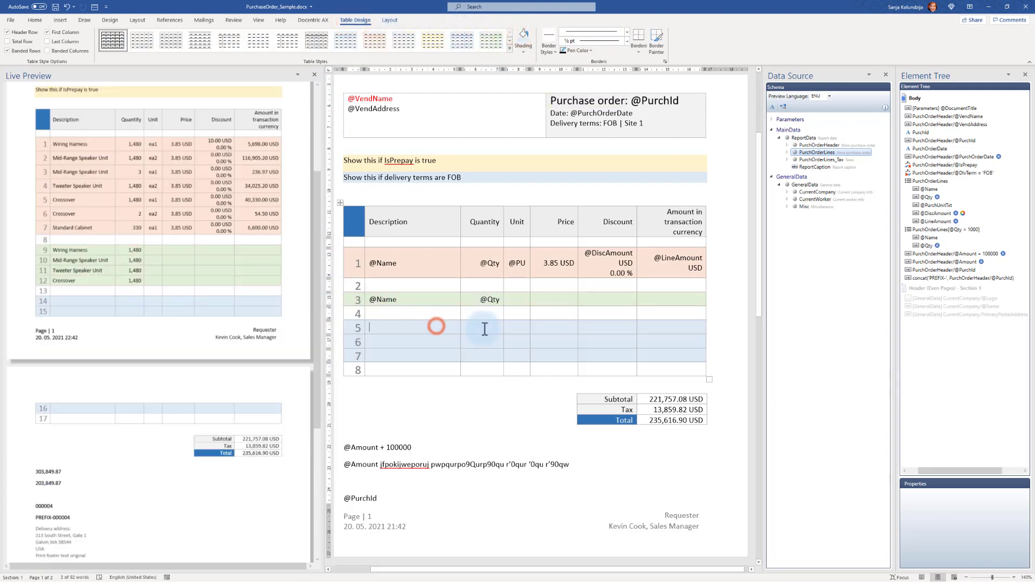
Shade row 5 of the order lines table a slightly darker blue than the two rows below it
left_click(335, 328)
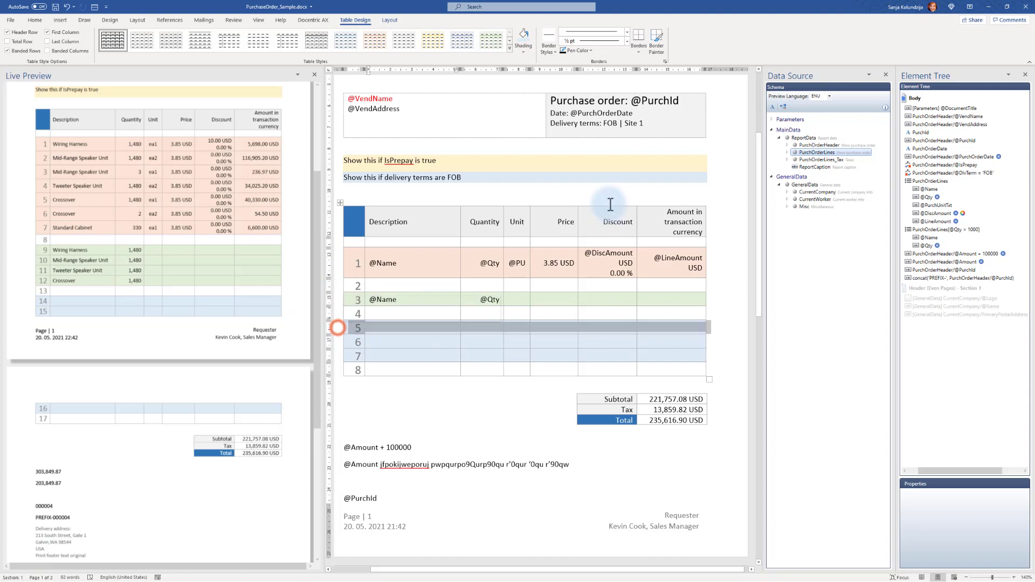
left_click(523, 51)
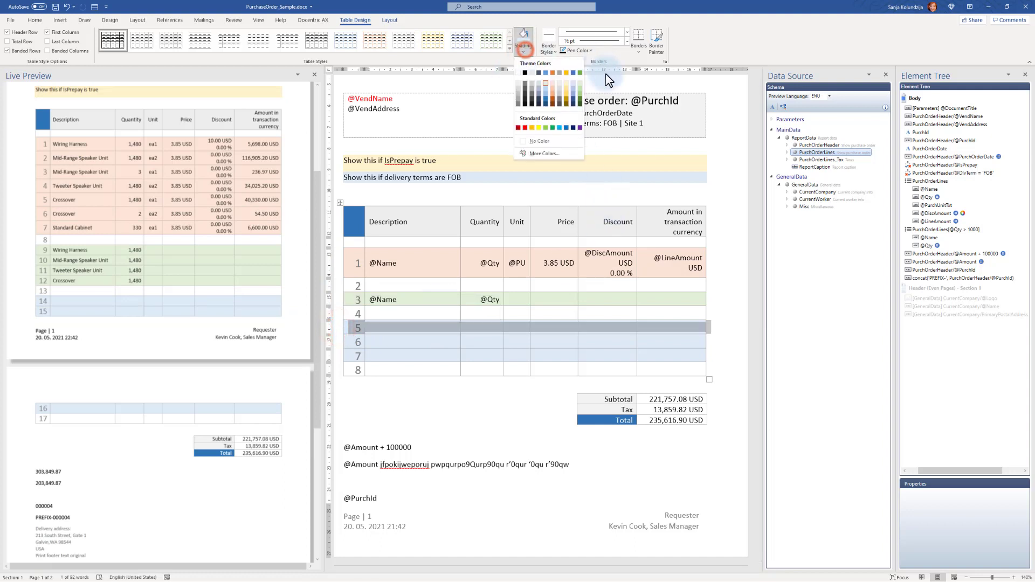
left_click(545, 89)
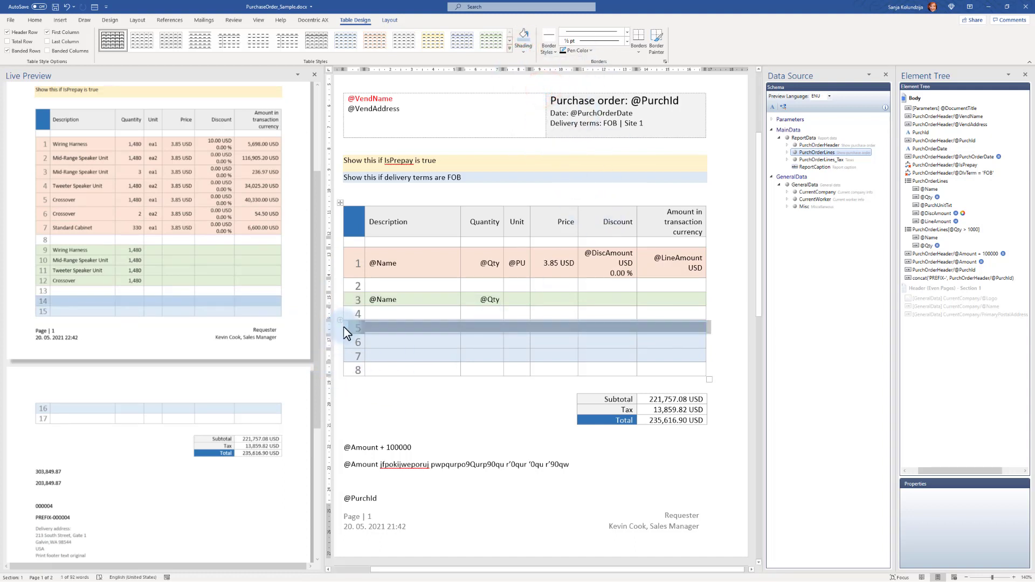
Wrap rows 5 to 7 in a Group element bound to PurchOrderLines from MainData
left_click_drag(333, 330, 331, 356)
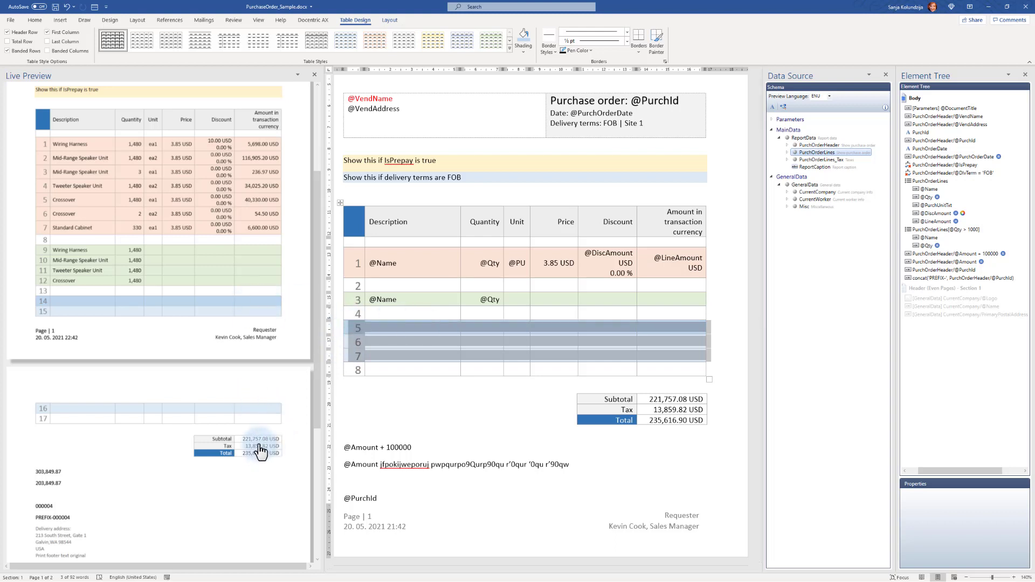
left_click(311, 20)
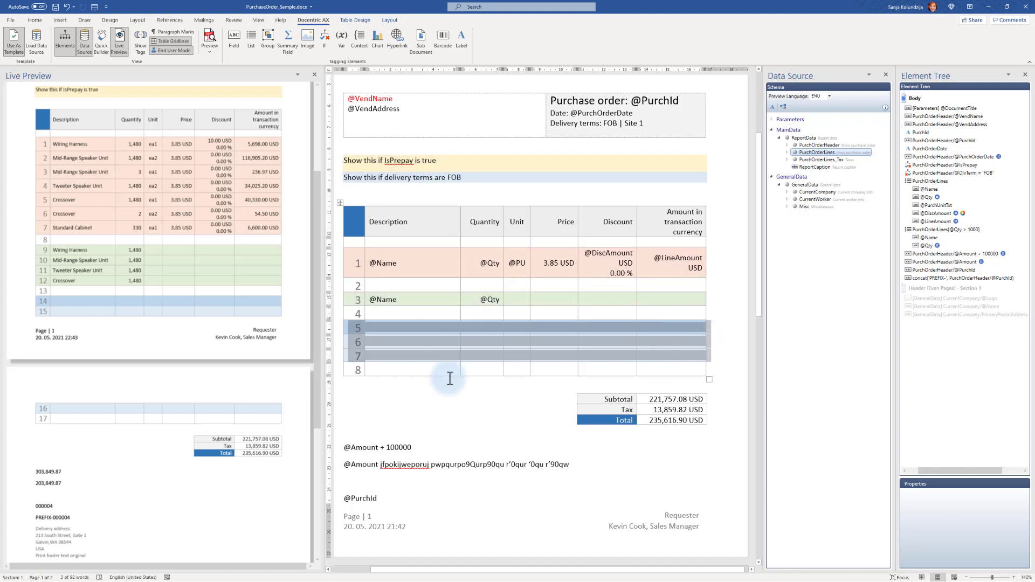
left_click(267, 41)
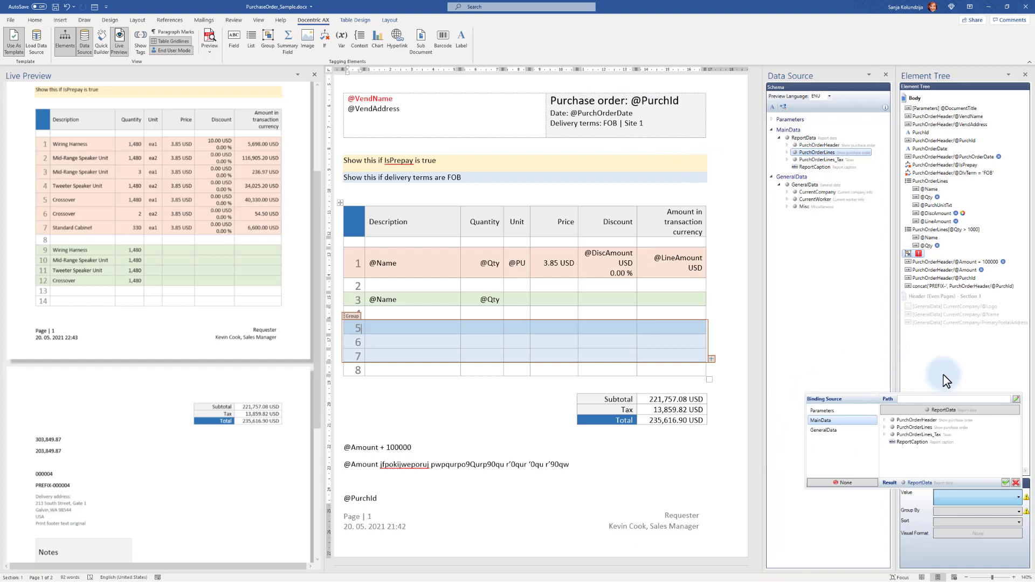
double_click(926, 428)
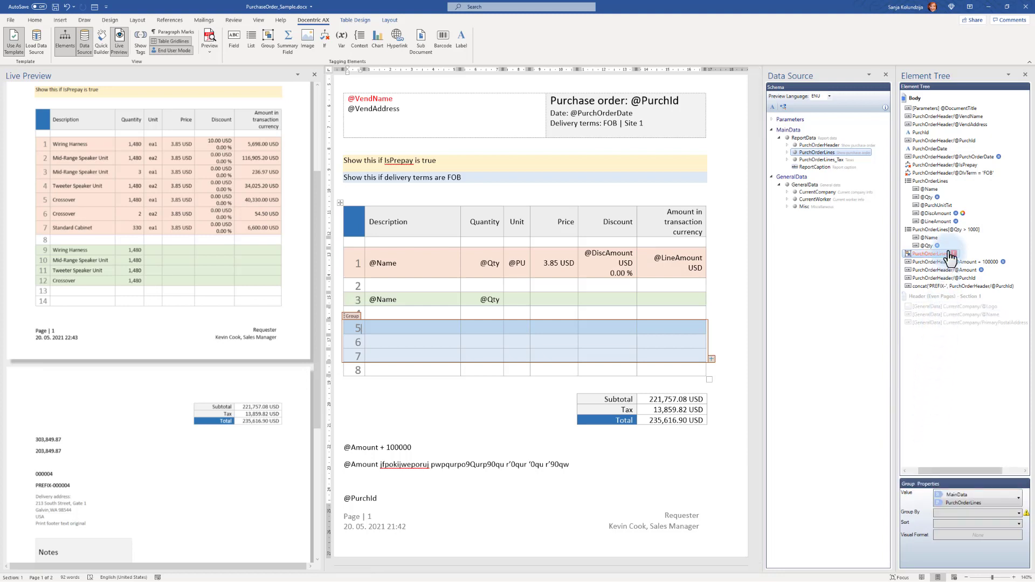
Set the PurchOrderLines group to group by PurchUnitTxt
mouse_move(950, 259)
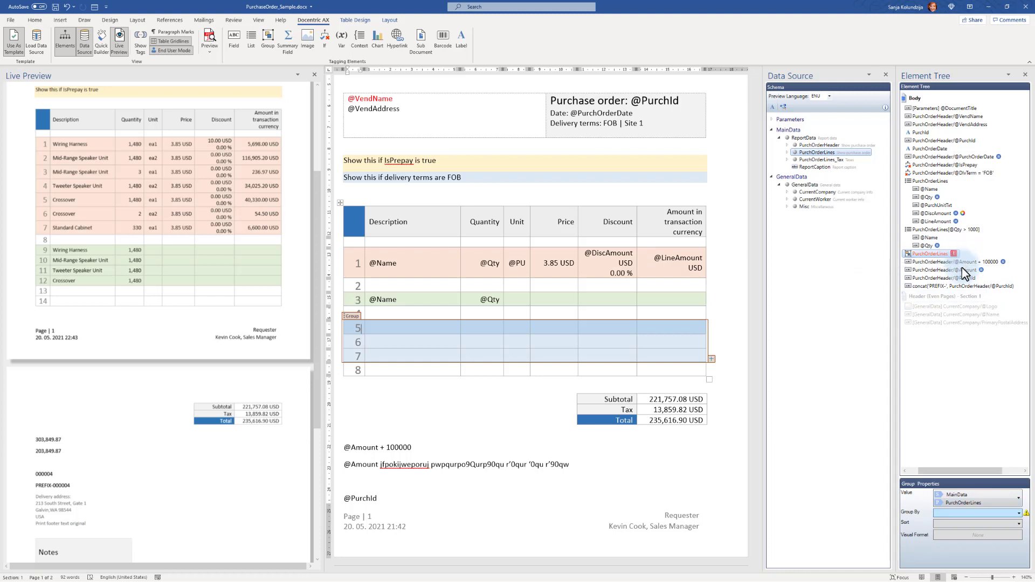
mouse_move(1026, 513)
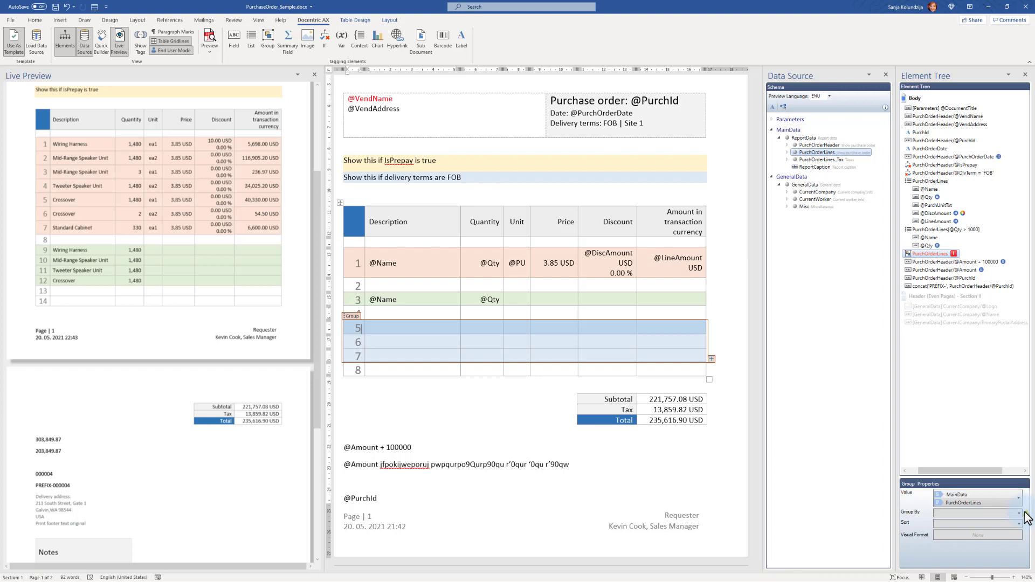
left_click(983, 515)
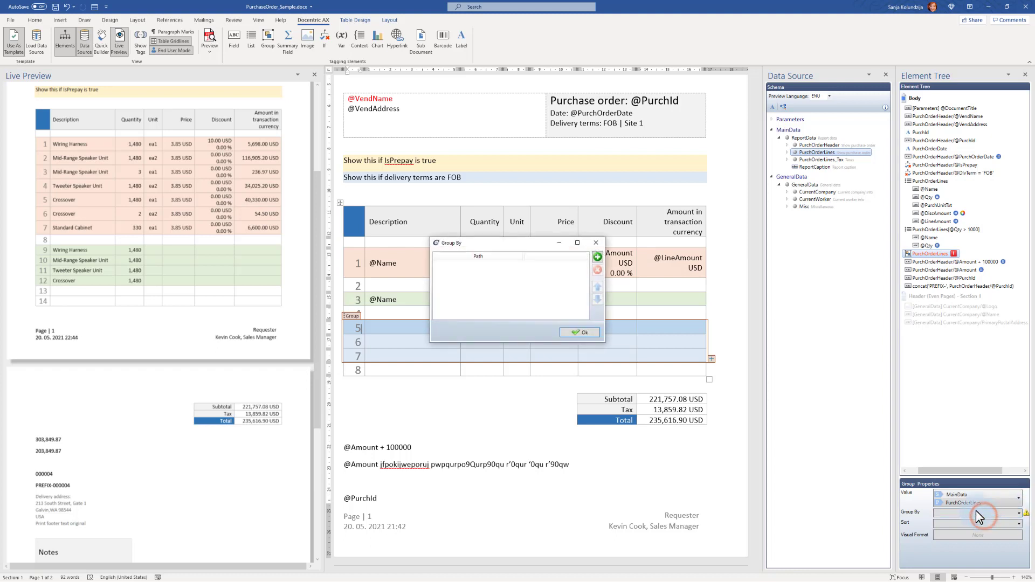
left_click(596, 258)
left_click(597, 257)
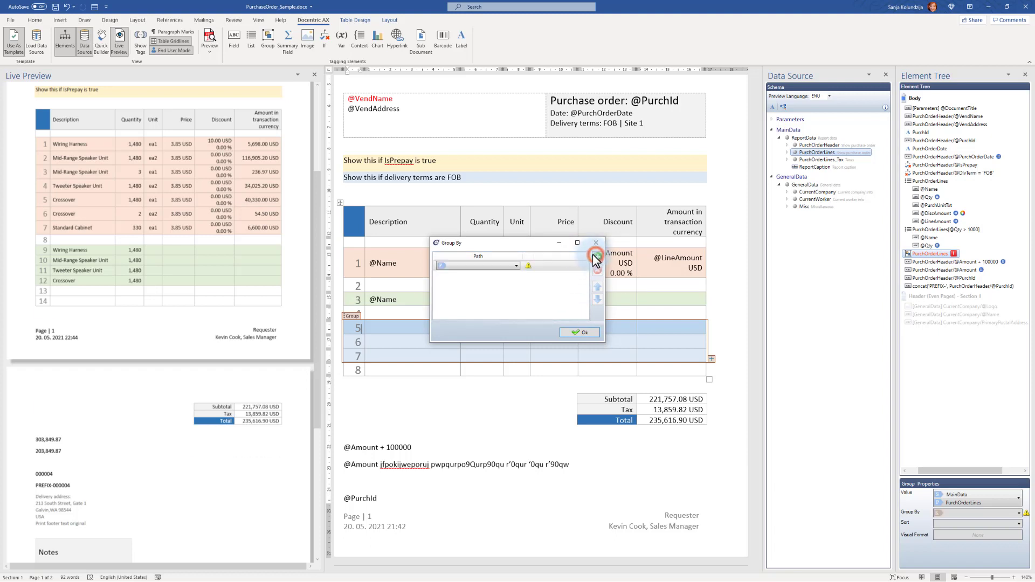
left_click(509, 265)
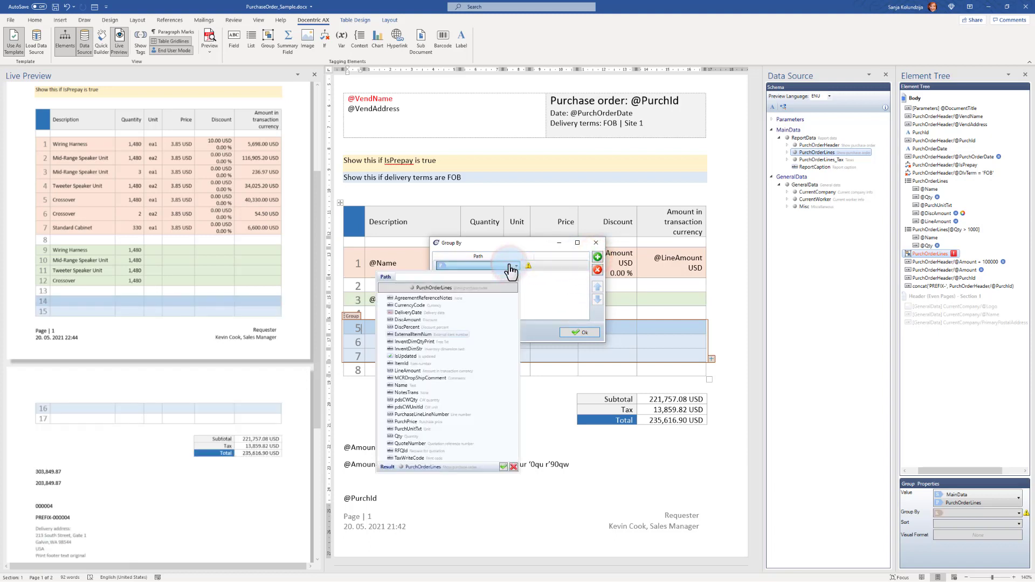
double_click(409, 429)
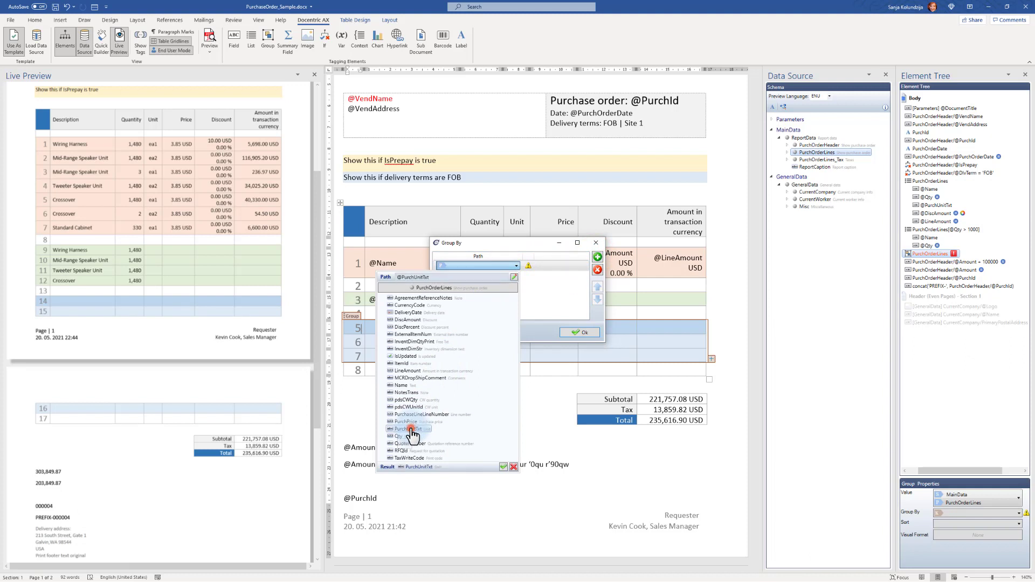
left_click(581, 332)
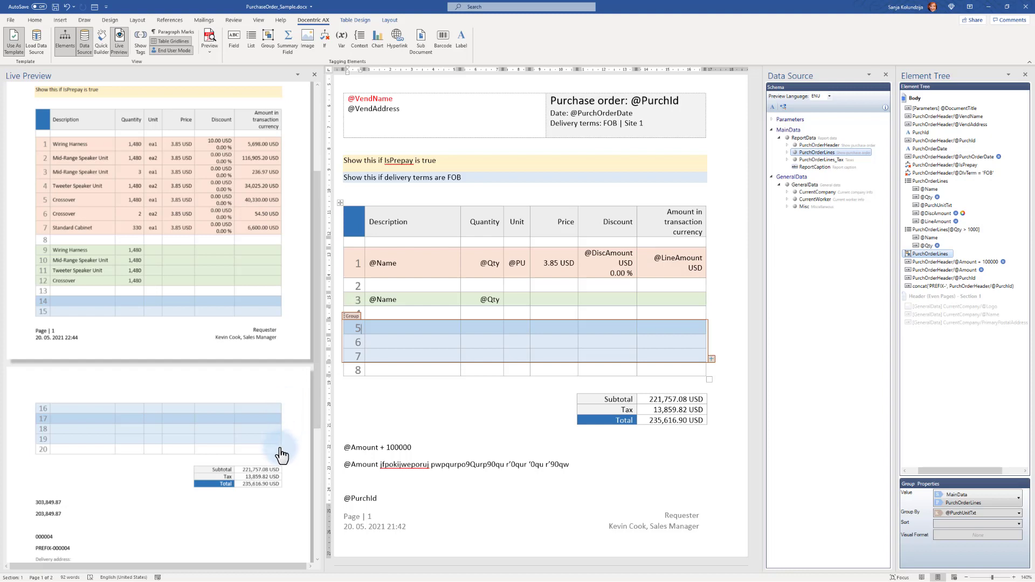
Insert a field in the Description cell of row 5 and bind it to docentricdg:Key from the current data context
left_click(381, 328)
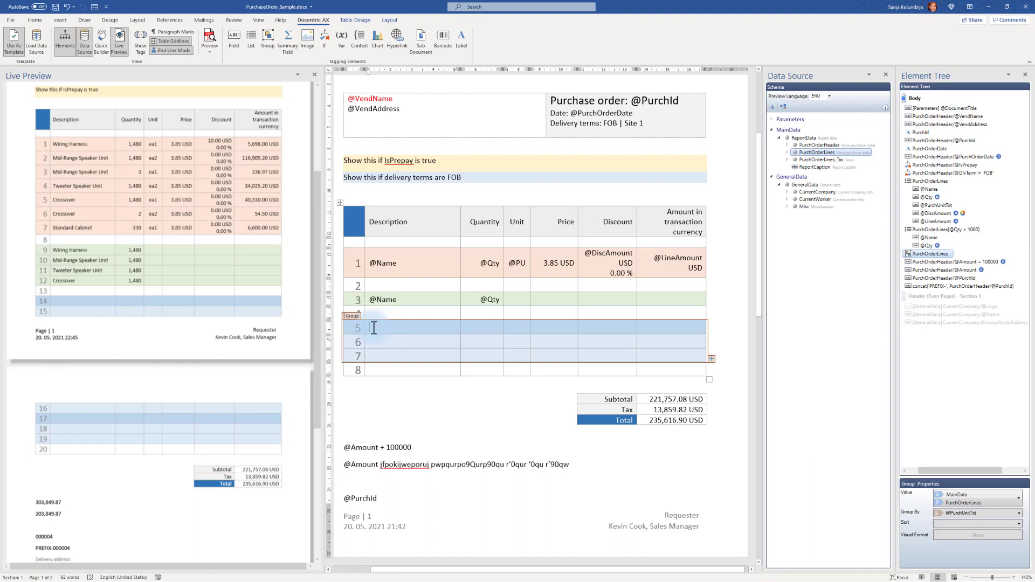
left_click(233, 37)
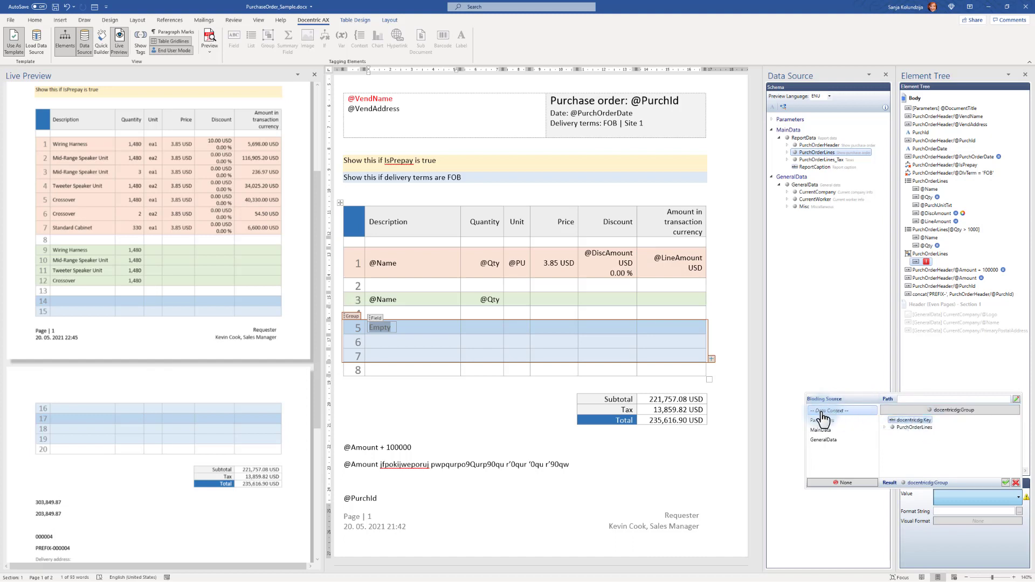
left_click(965, 409)
left_click_drag(916, 428, 917, 436)
double_click(919, 419)
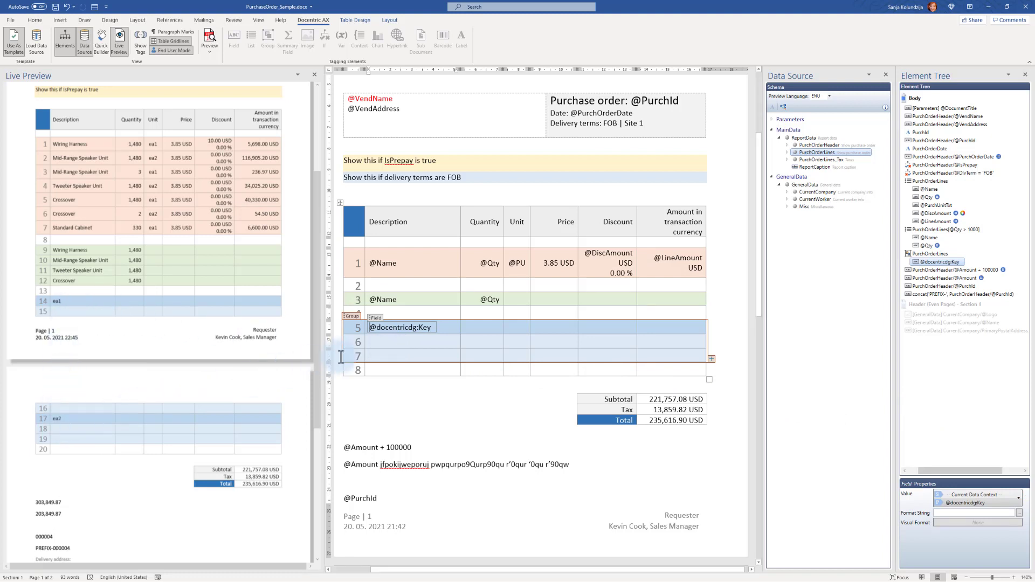
Insert a field in the Description cell of row 6 and bind it to PurchUnitTxt of PurchOrderLines in the current data context
left_click(401, 342)
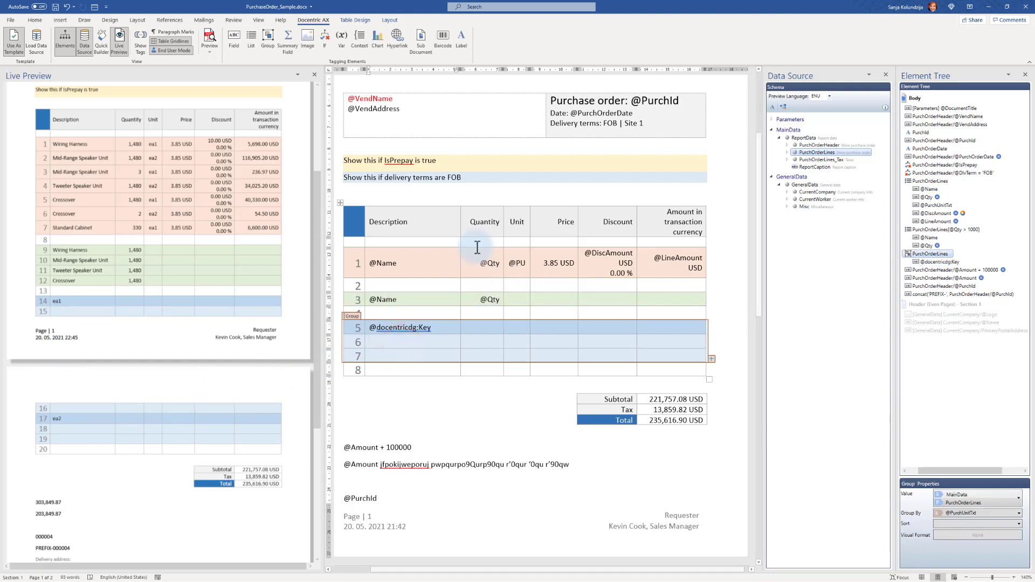
left_click(233, 40)
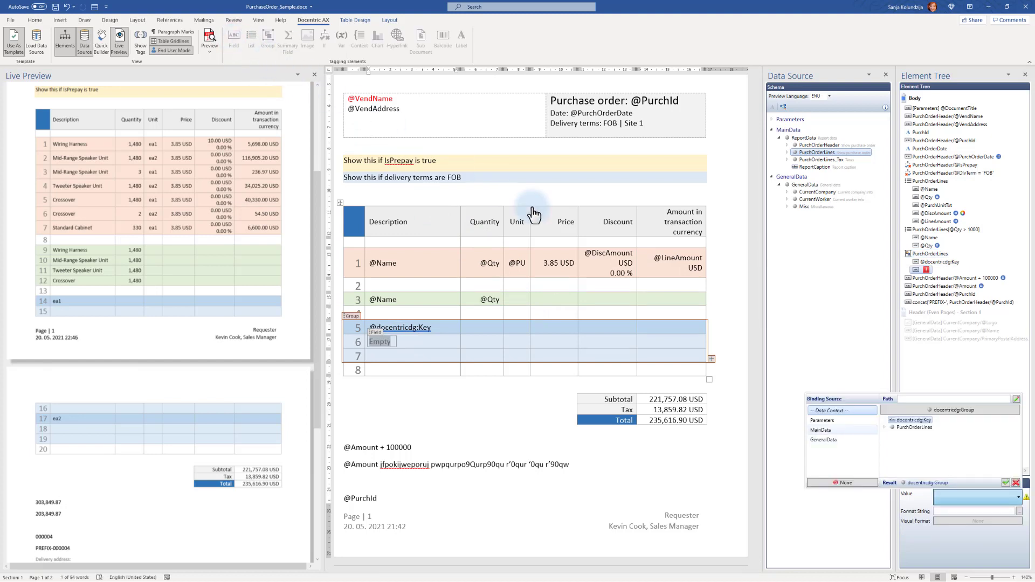
left_click(917, 427)
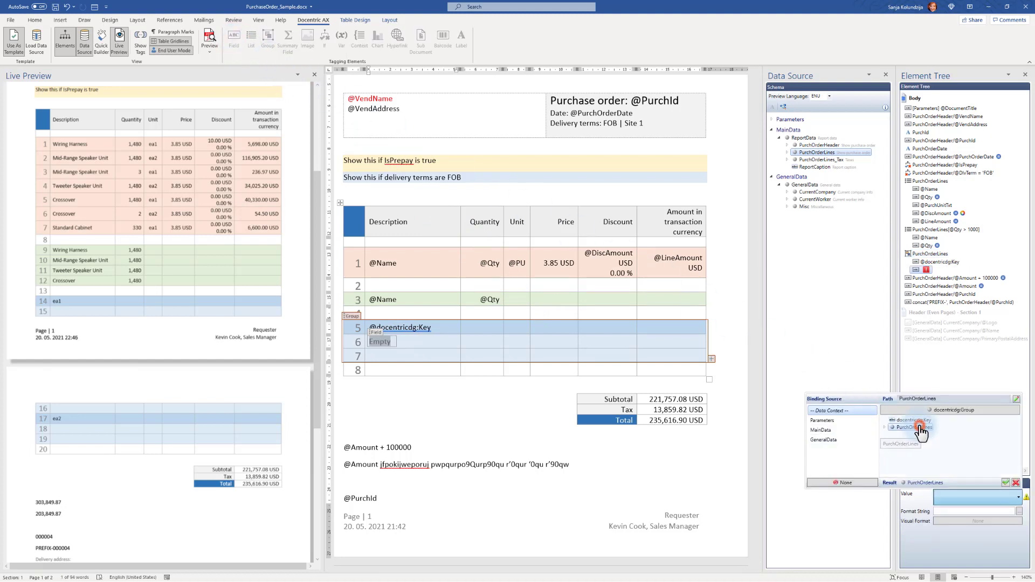
left_click(885, 427)
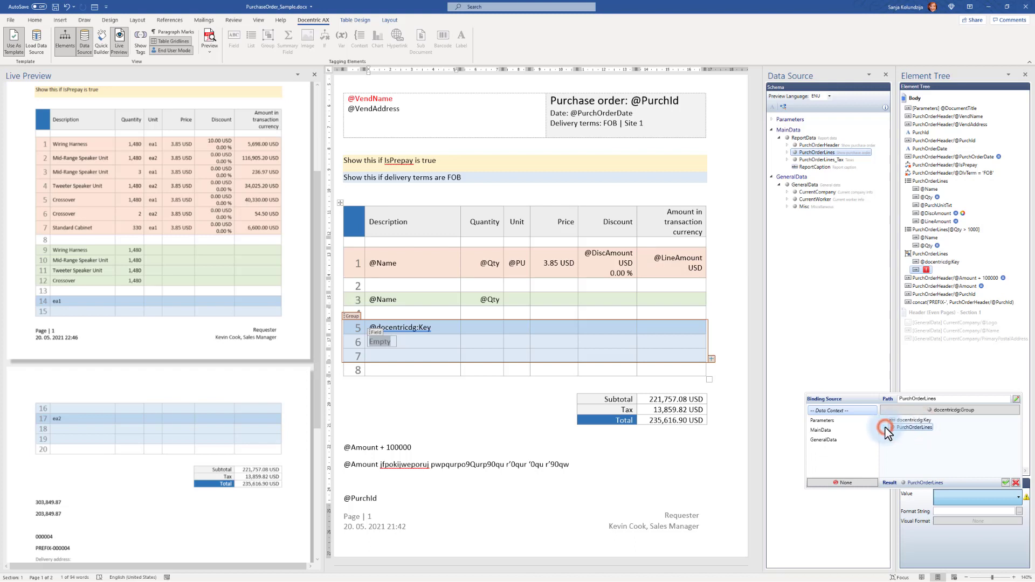
scroll(886, 428, "down", 3)
scroll(910, 457, "down", 2)
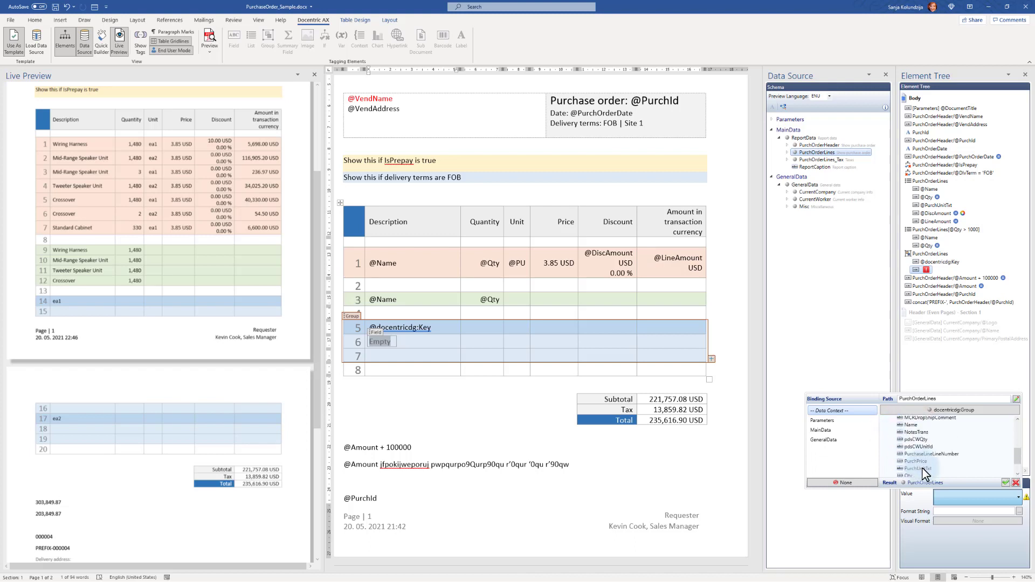
left_click(920, 468)
left_click(1006, 483)
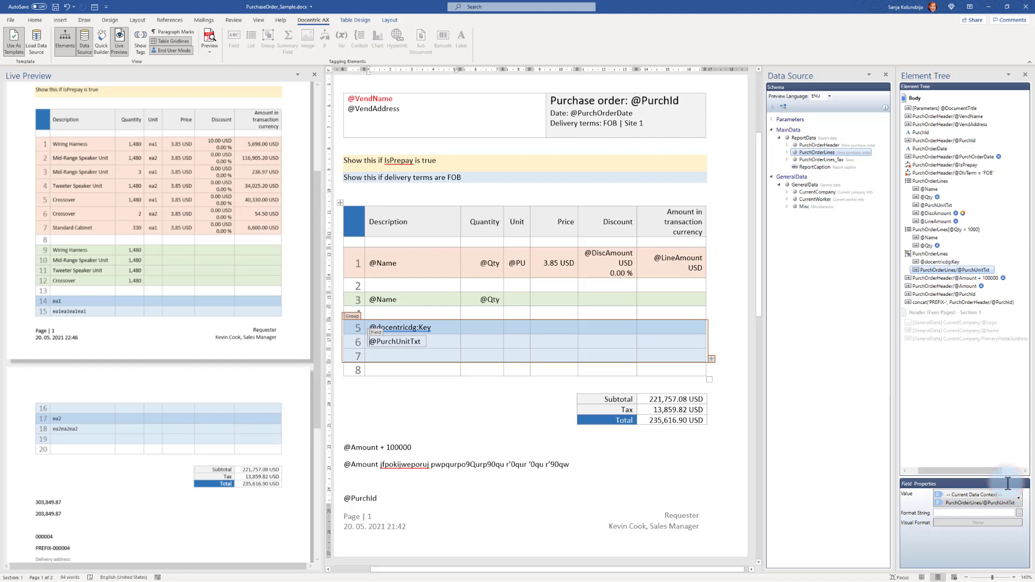
scroll(551, 404, "up", 1)
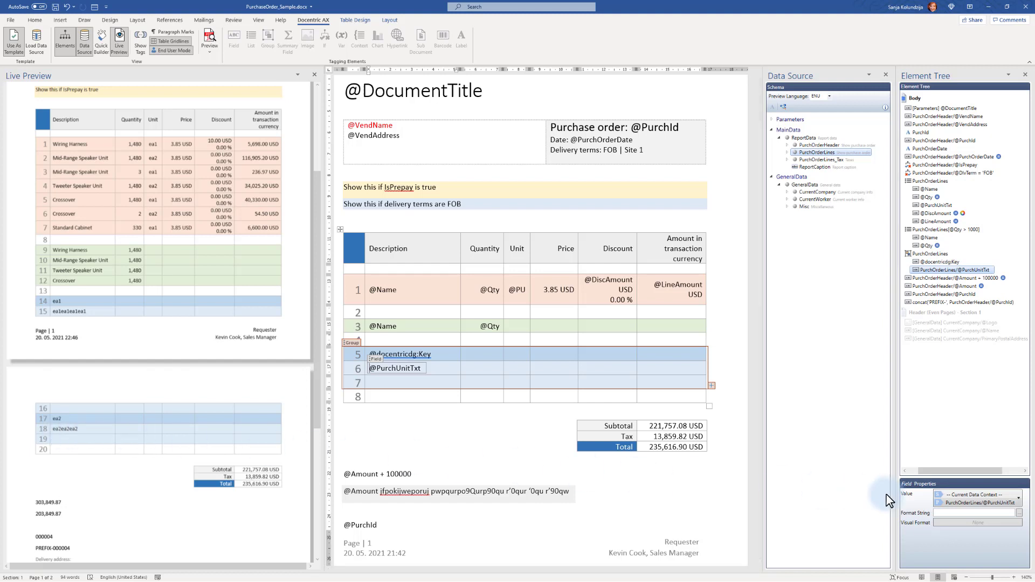
left_click(987, 502)
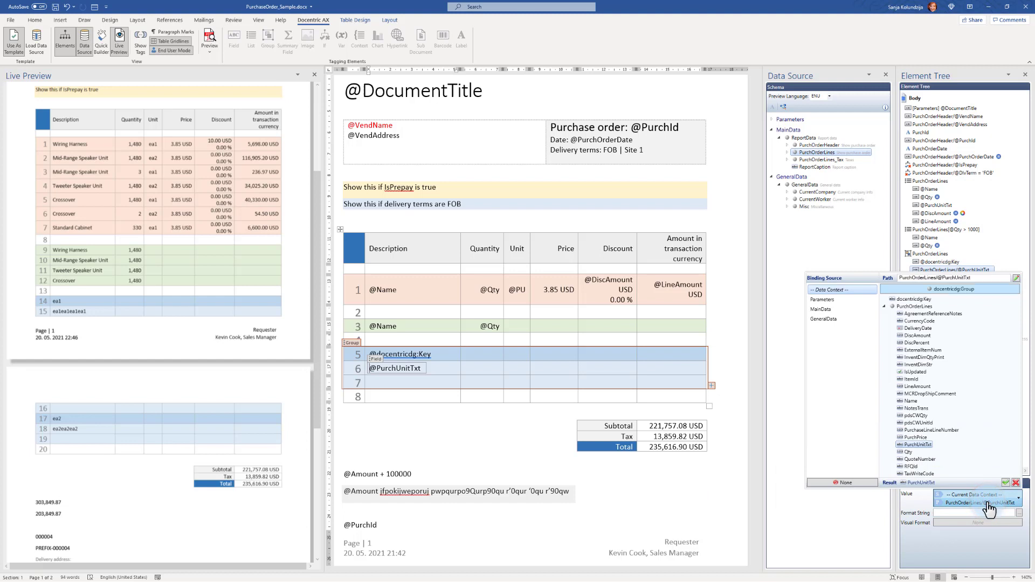
left_click(1015, 278)
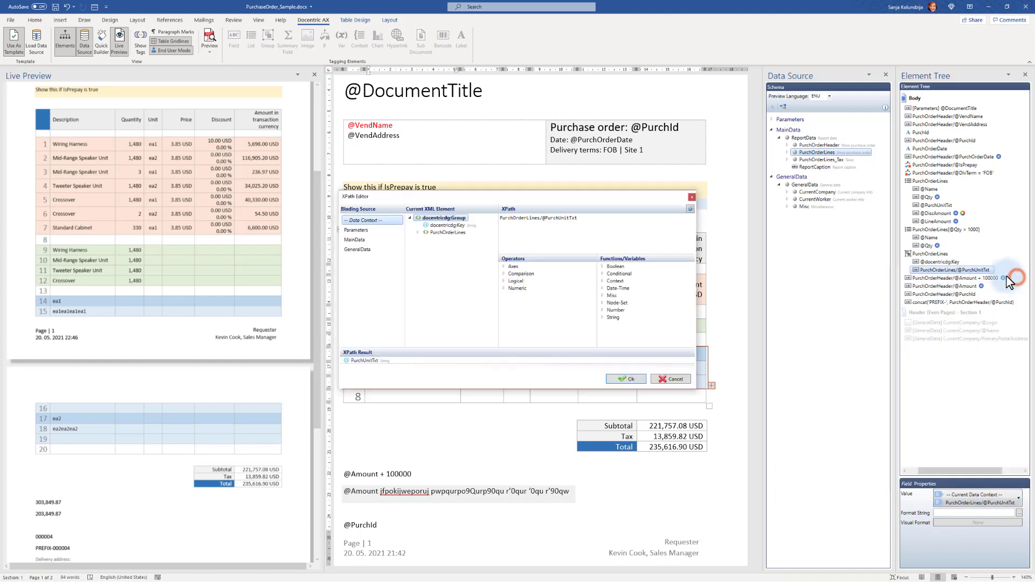
left_click(541, 218)
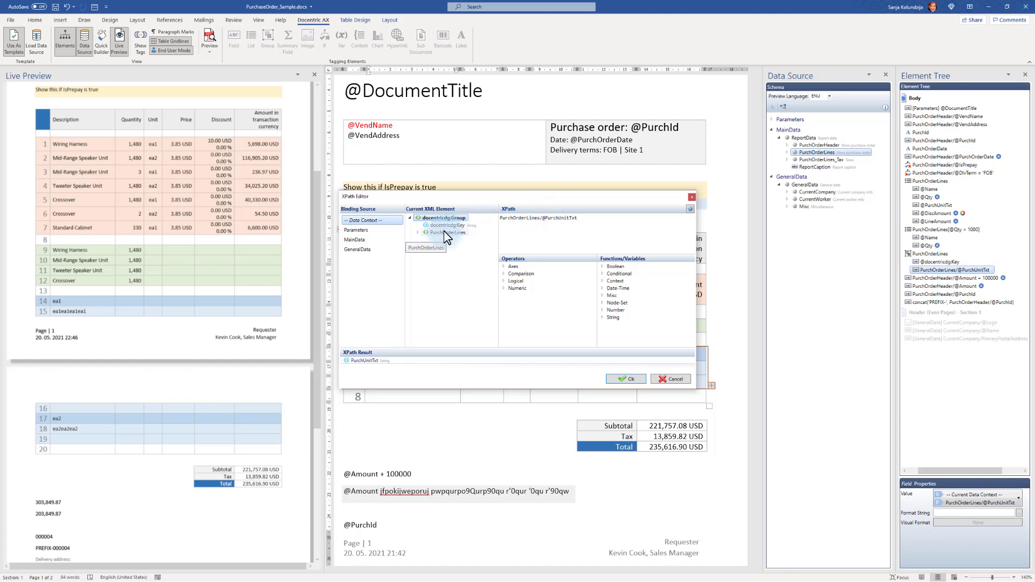
left_click(542, 219)
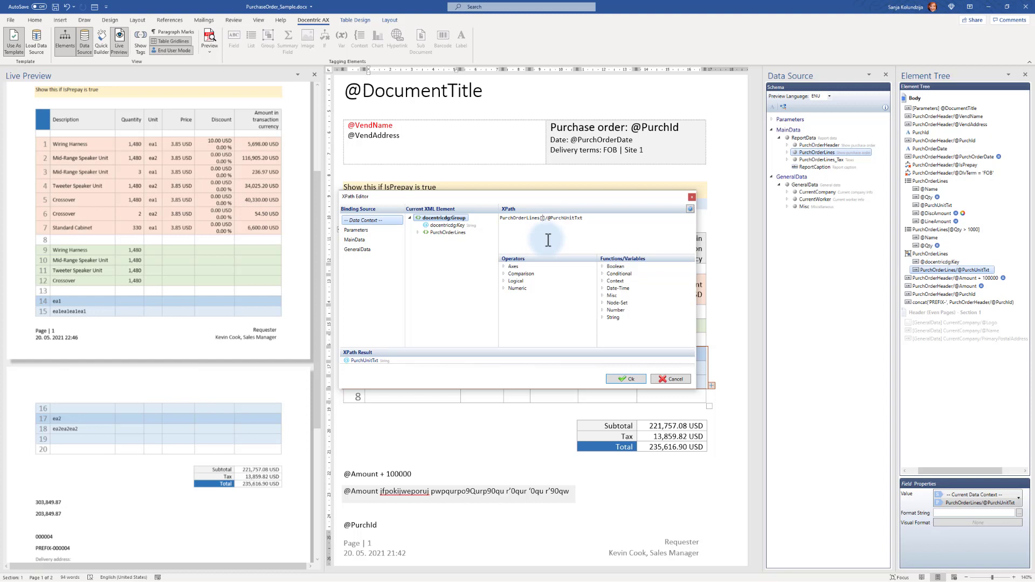
type("[1")
left_click(629, 380)
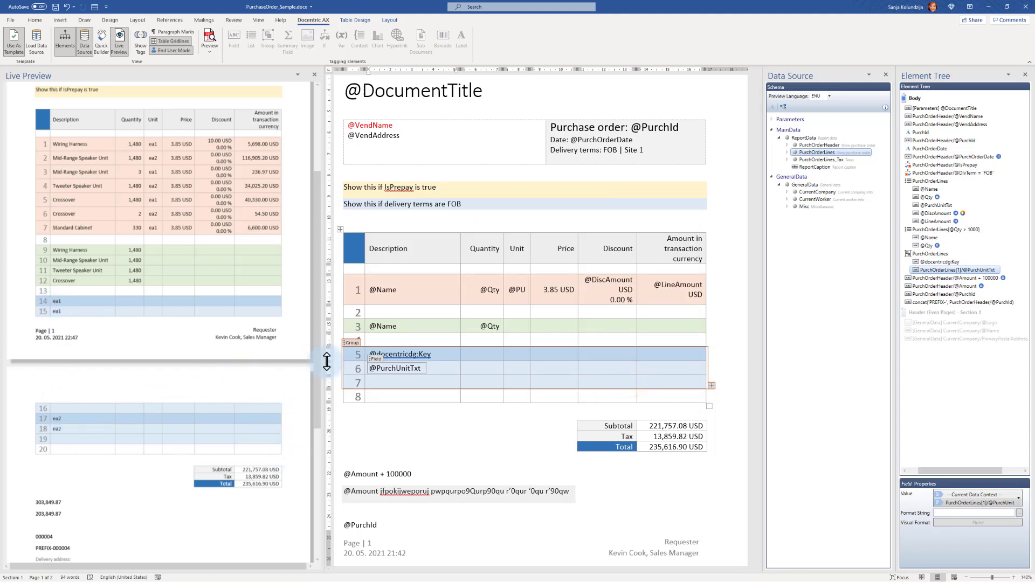
Remove the PurchUnitTxt field together with its content from the Description cell of row 6
left_click(380, 354)
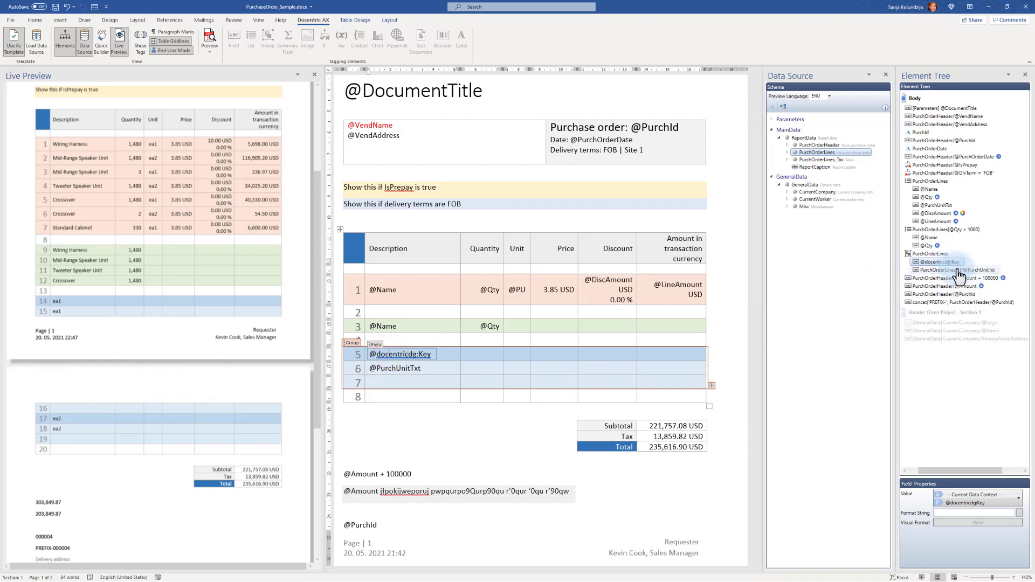
left_click(391, 367)
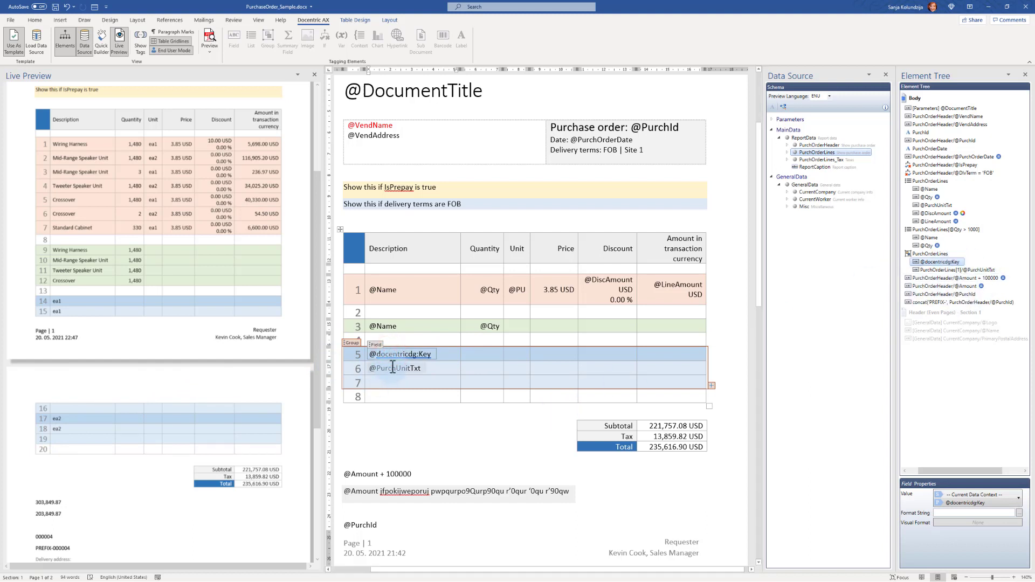
left_click(376, 359)
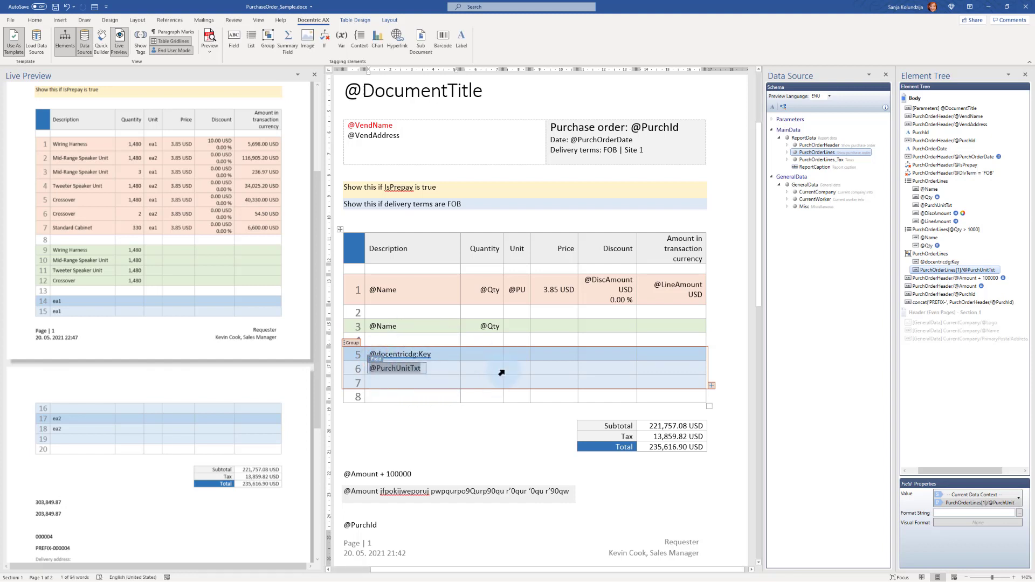
right_click(980, 272)
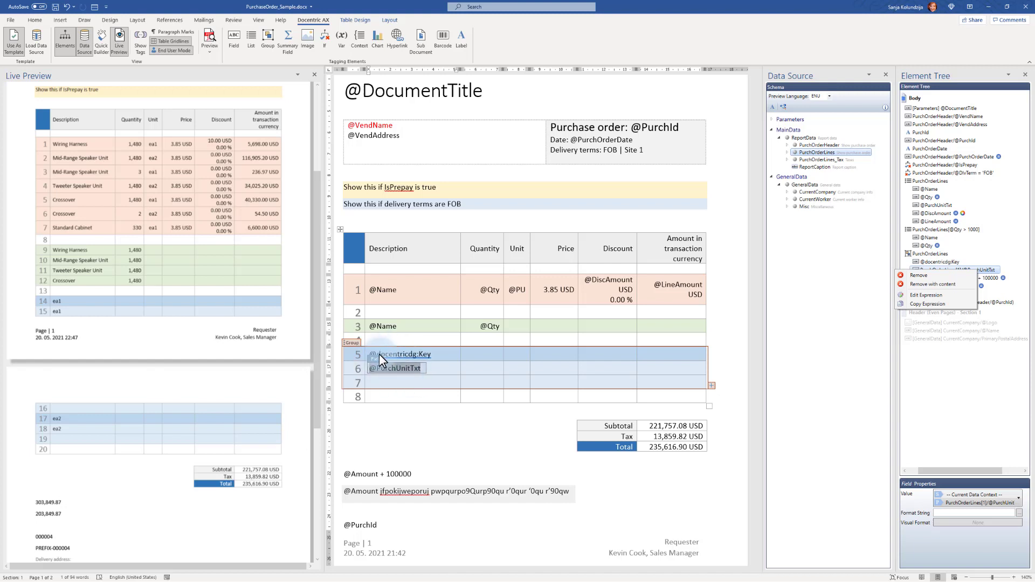
left_click(943, 285)
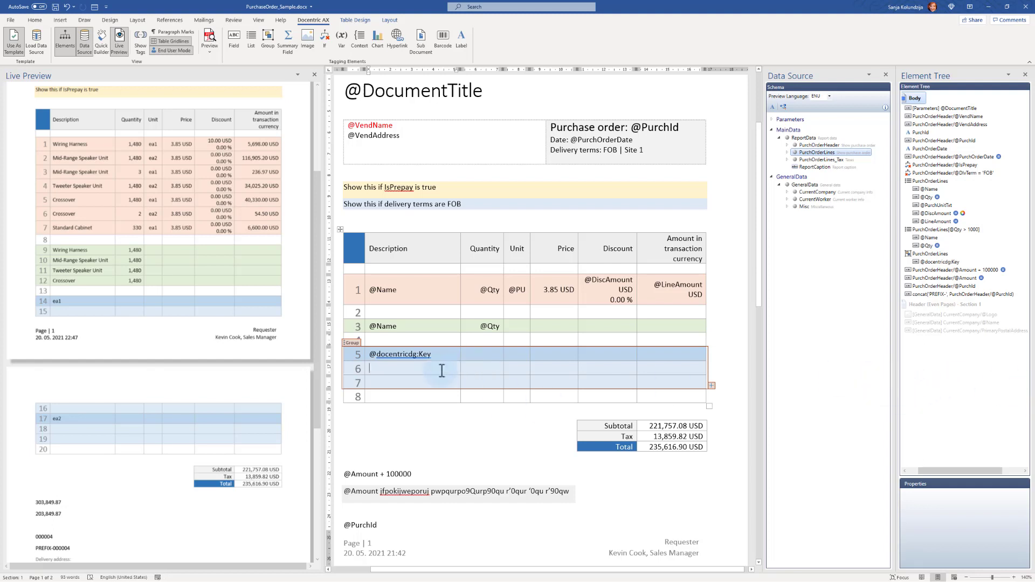
Wrap row 6 in a List element bound to PurchOrderLines from the current data context
left_click(336, 368)
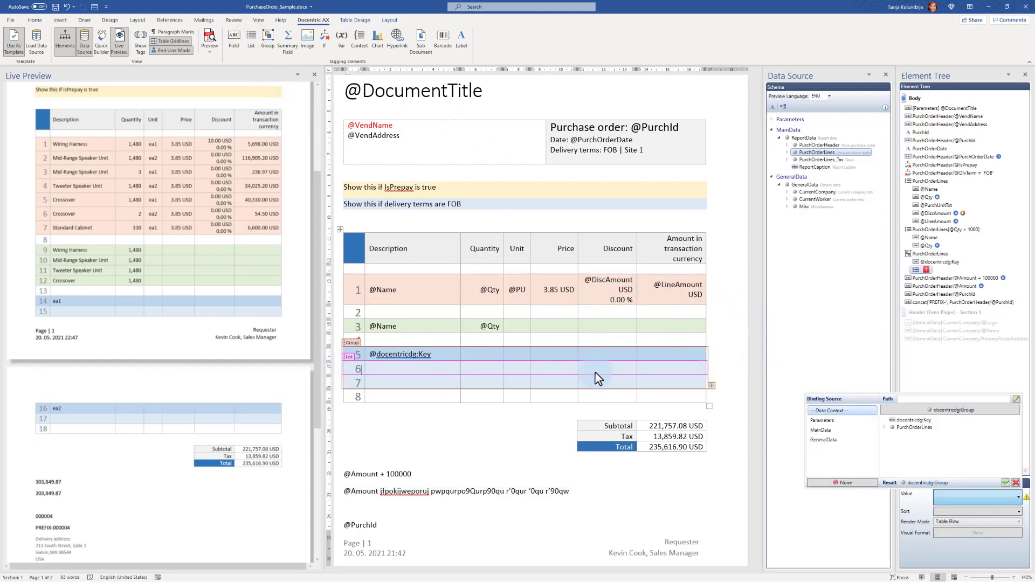
left_click(413, 356)
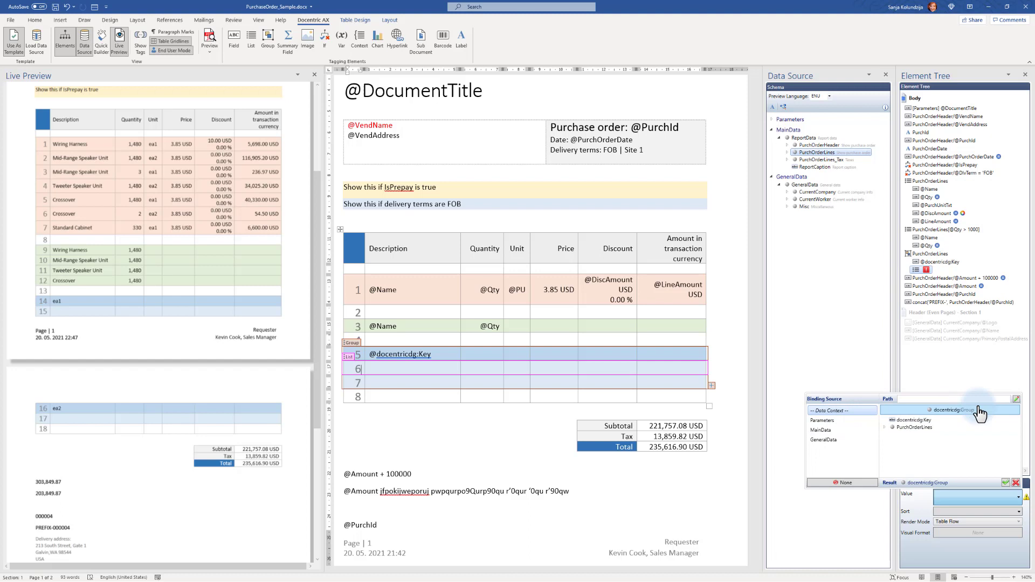
double_click(909, 428)
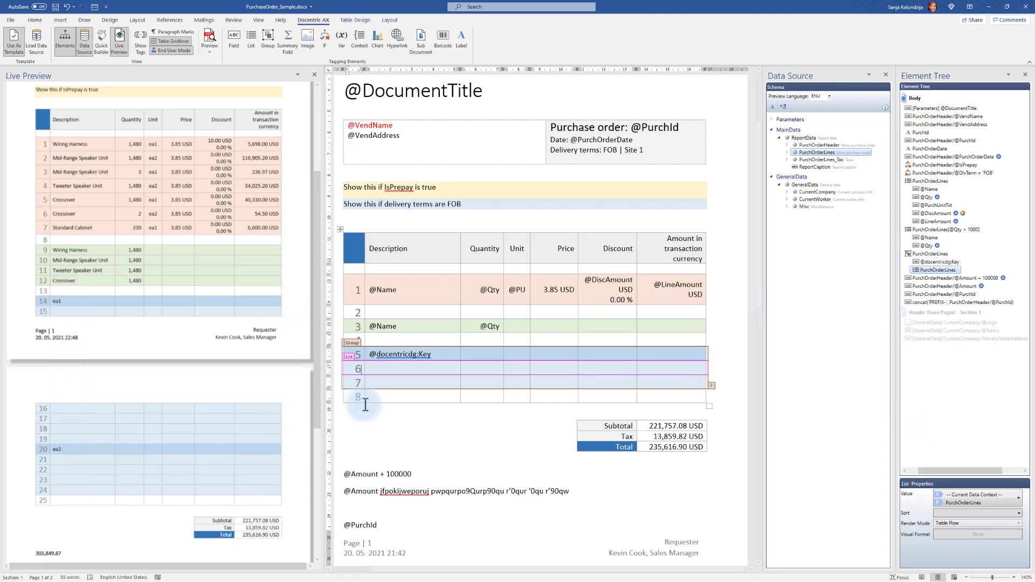
Insert a field in the Description cell of row 6 and bind it to Name
left_click(390, 383)
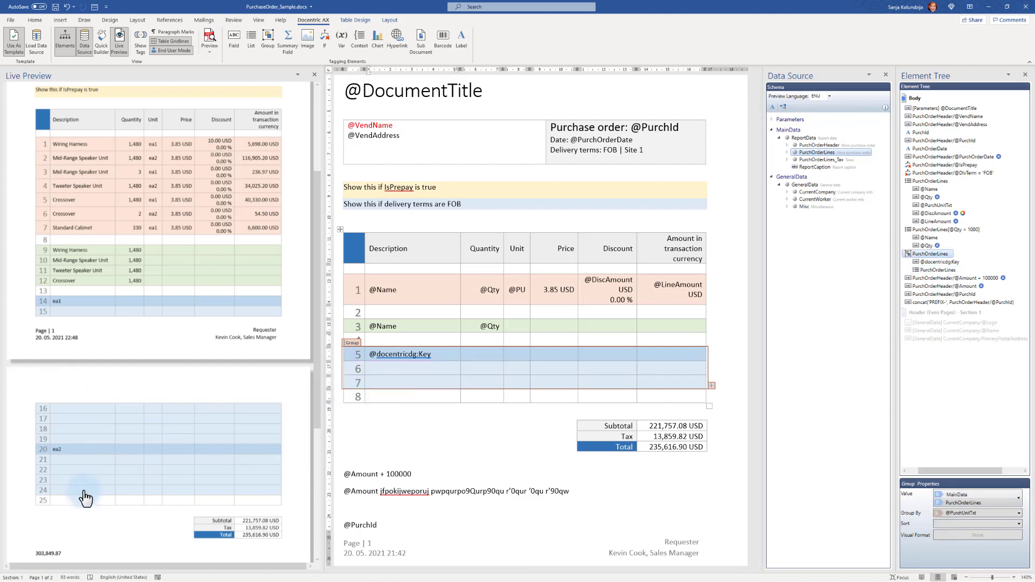
left_click(421, 367)
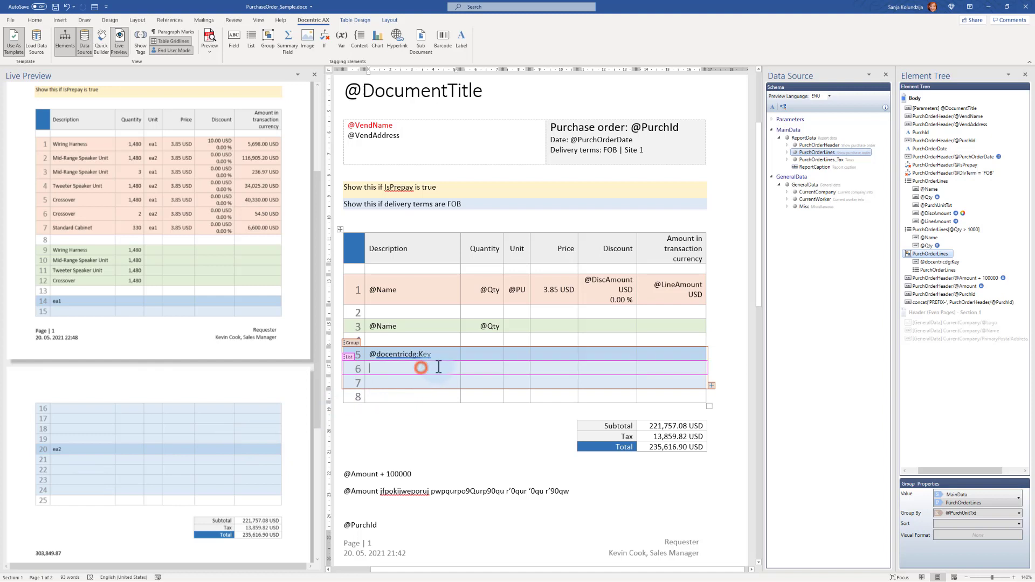
left_click(234, 38)
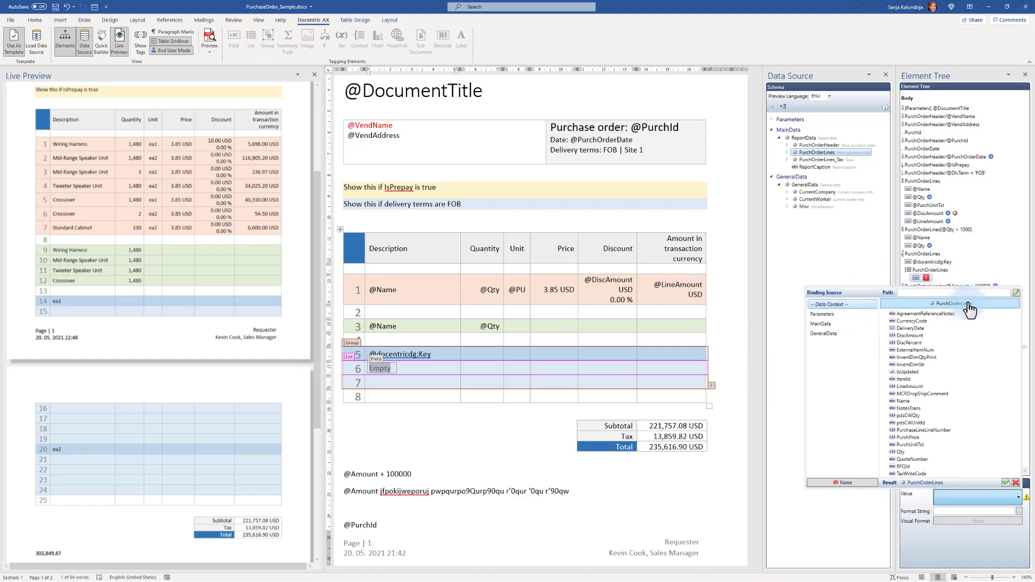
double_click(907, 402)
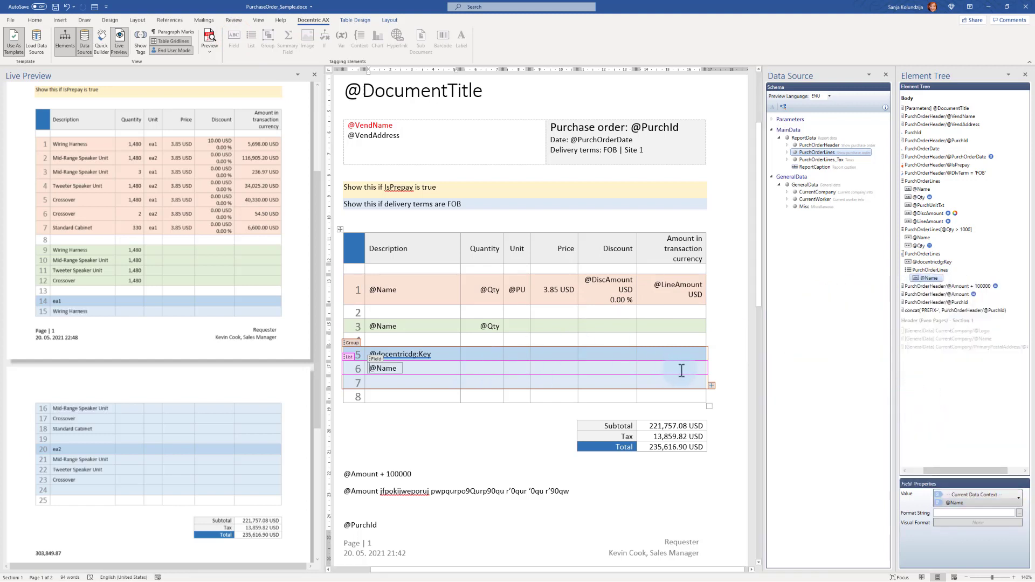
Insert a LineAmount field in the amount cell of row 6, formatted with thousands separators and two decimals
left_click(707, 380)
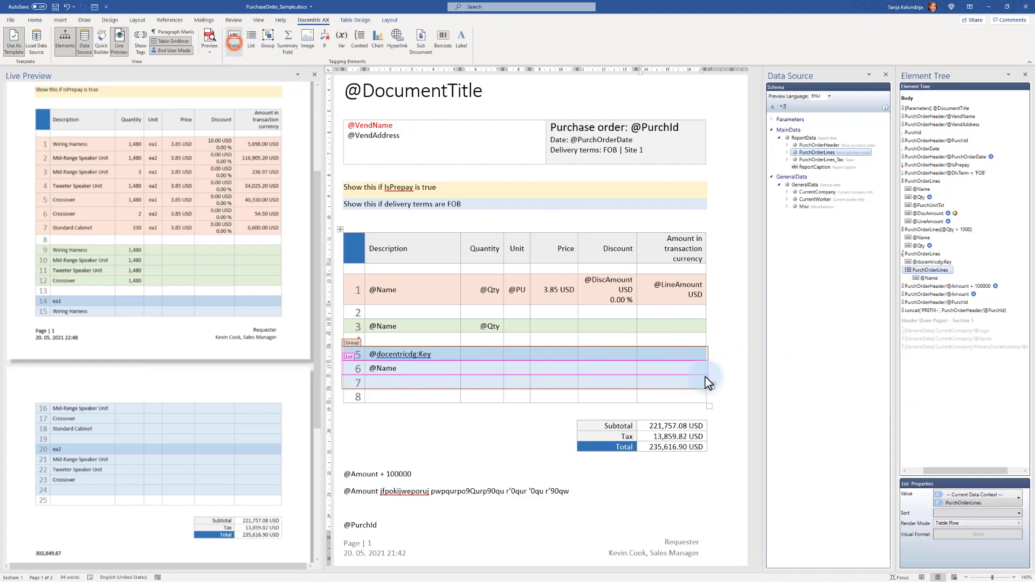
left_click(234, 43)
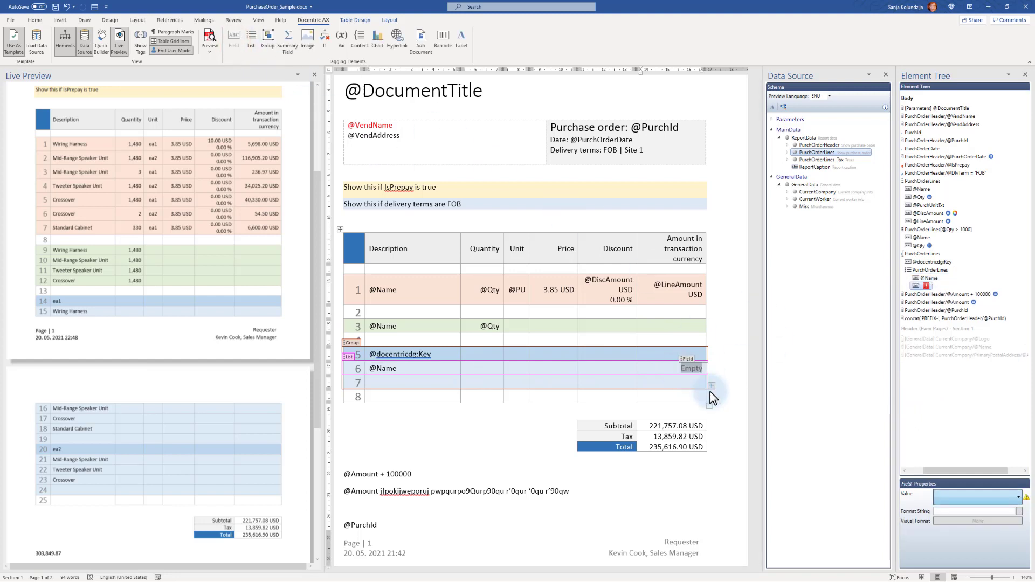
left_click(907, 386)
double_click(908, 386)
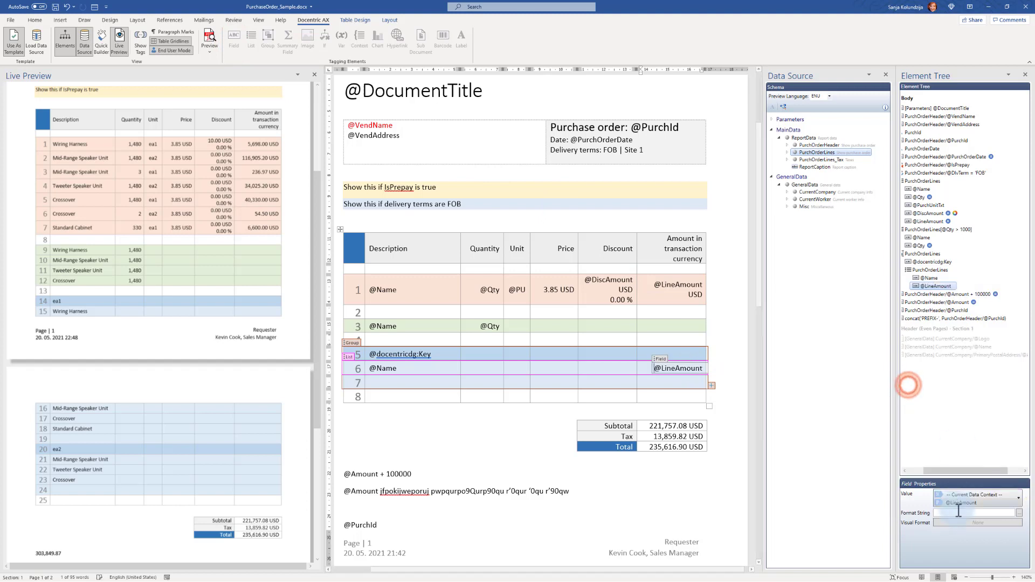
left_click(959, 512)
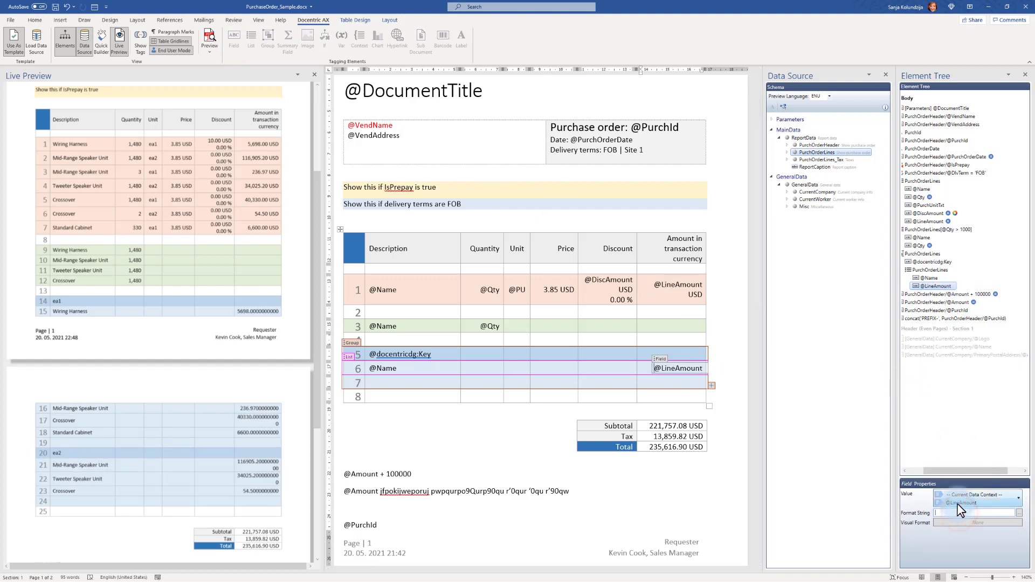
left_click(726, 314)
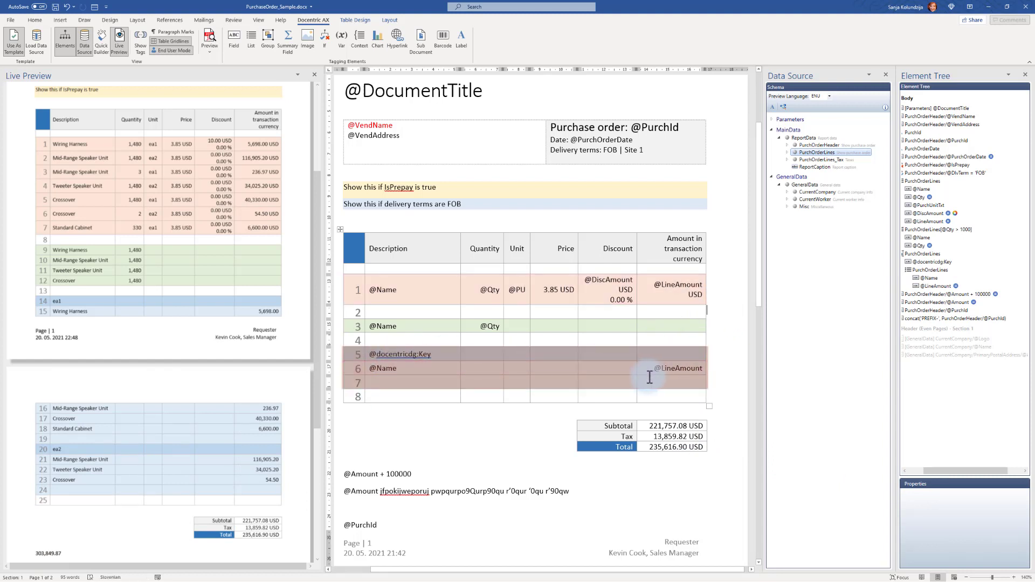
left_click(711, 378)
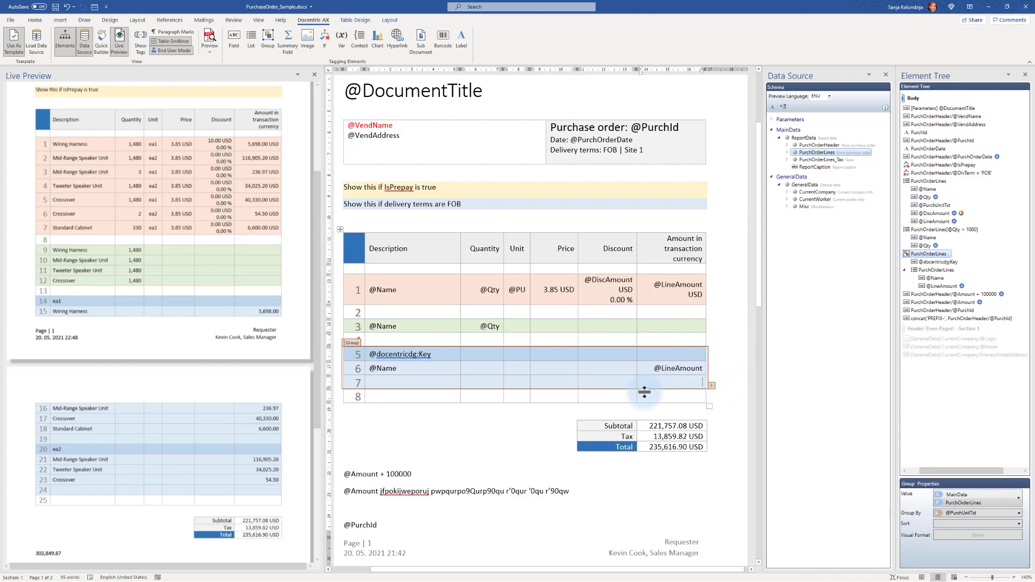
left_click(686, 381)
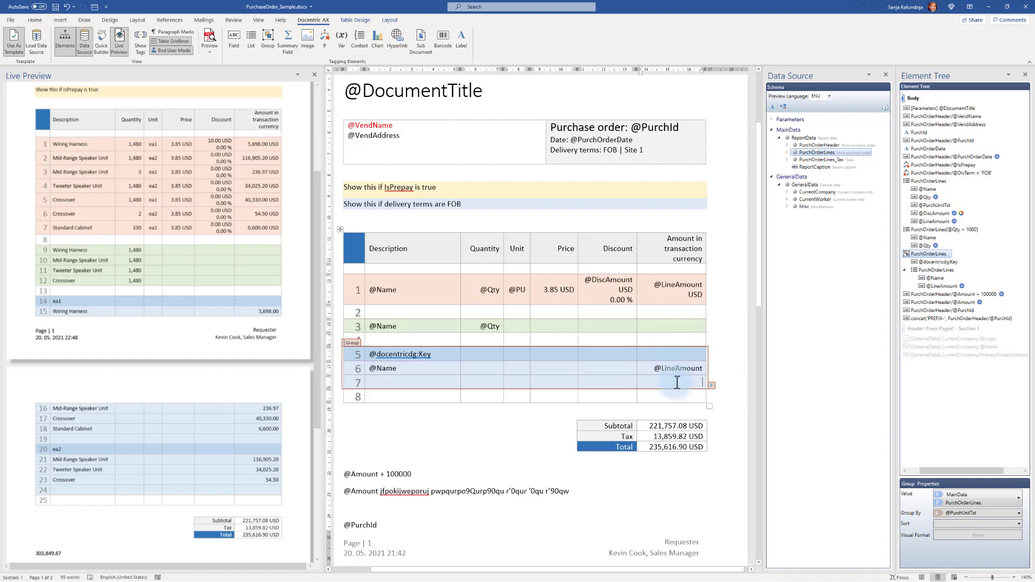
left_click(287, 40)
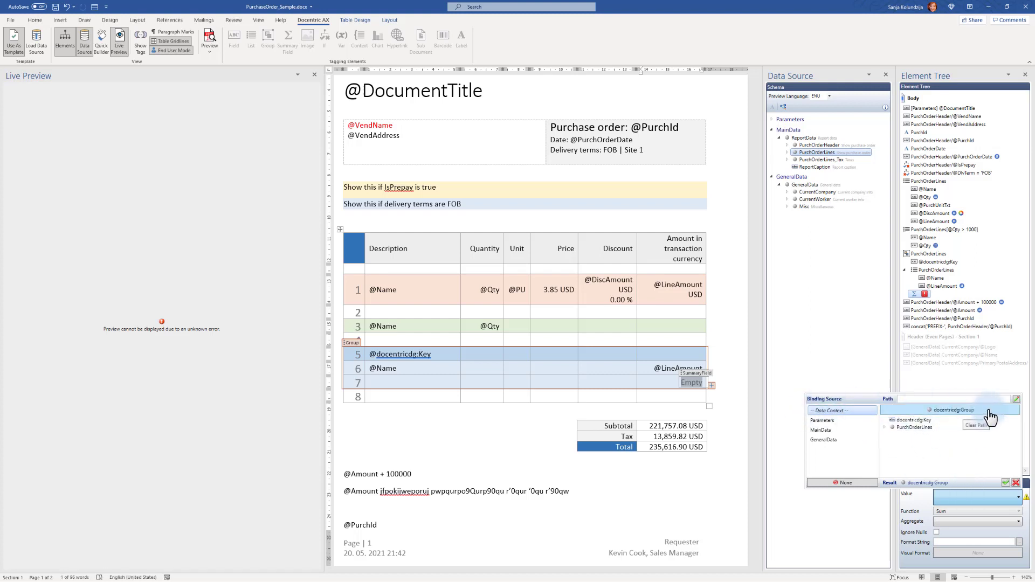
left_click(914, 428)
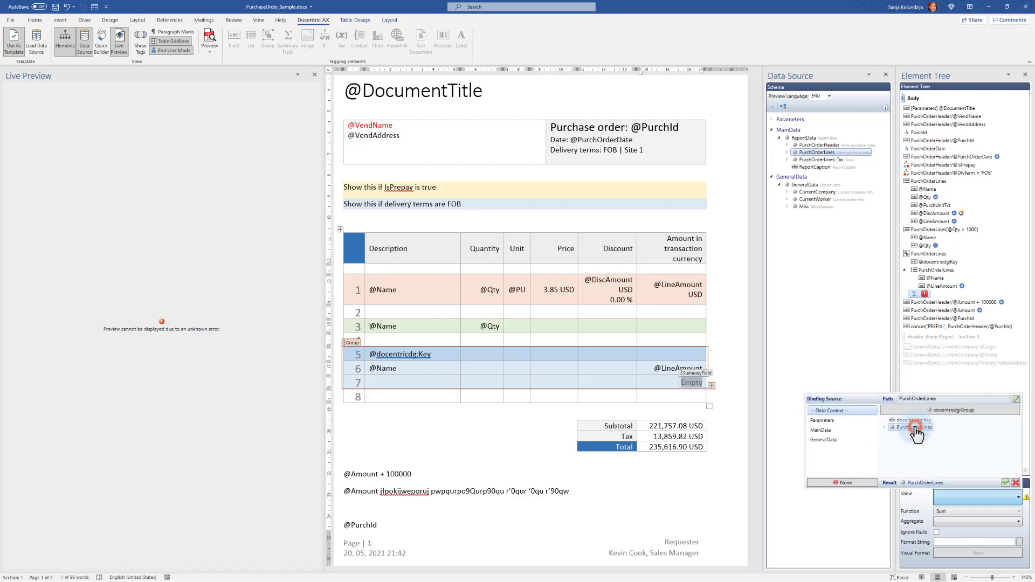
left_click(884, 429)
scroll(929, 452, "down", 3)
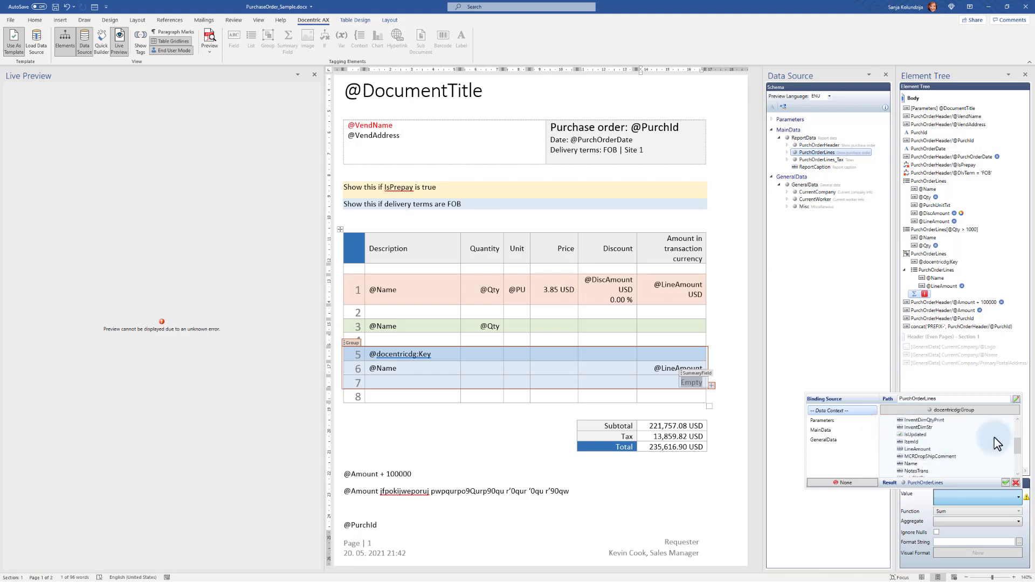
left_click(916, 449)
left_click(1005, 482)
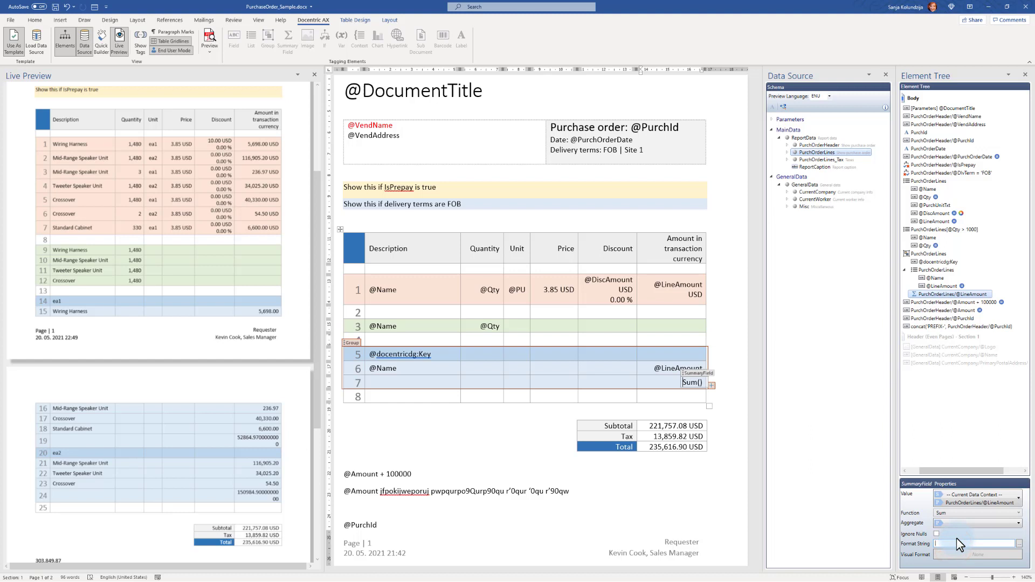
Format the row 7 sum with thousands separators and two decimals, and make the whole row bold
left_click(734, 374)
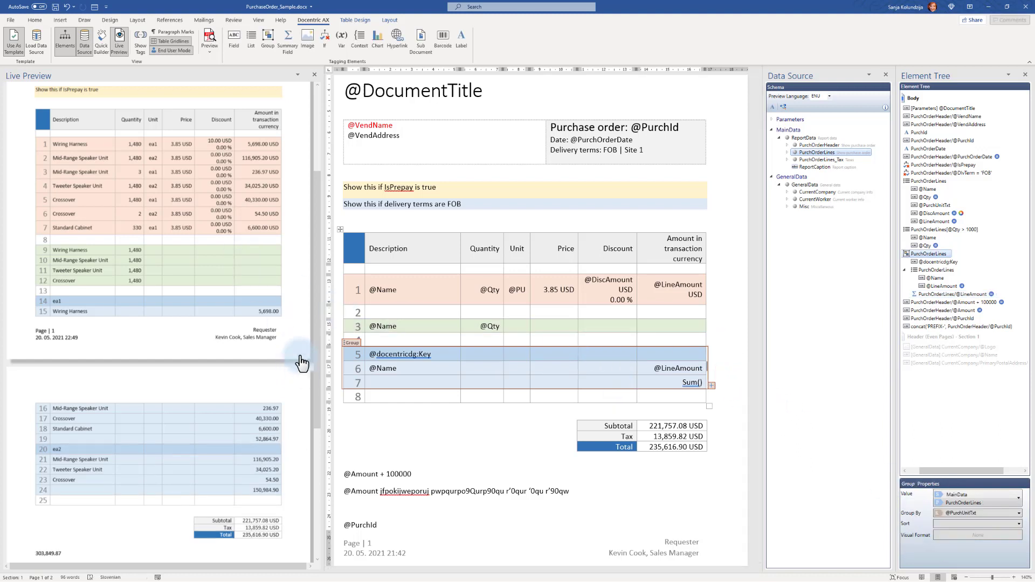
left_click(332, 382)
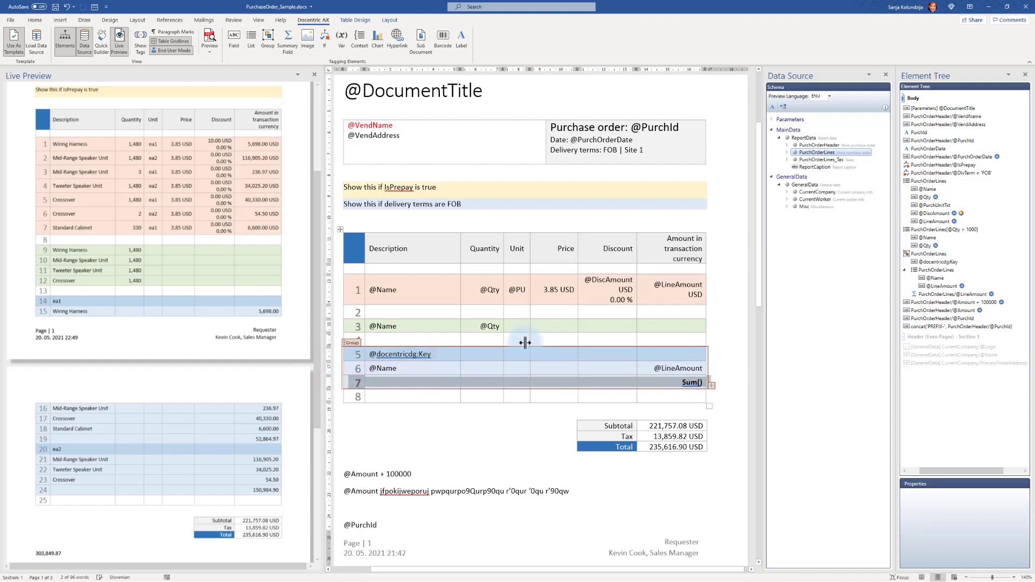
Enter the label "Sum:" in the Discount cell of row 7
left_click(617, 381)
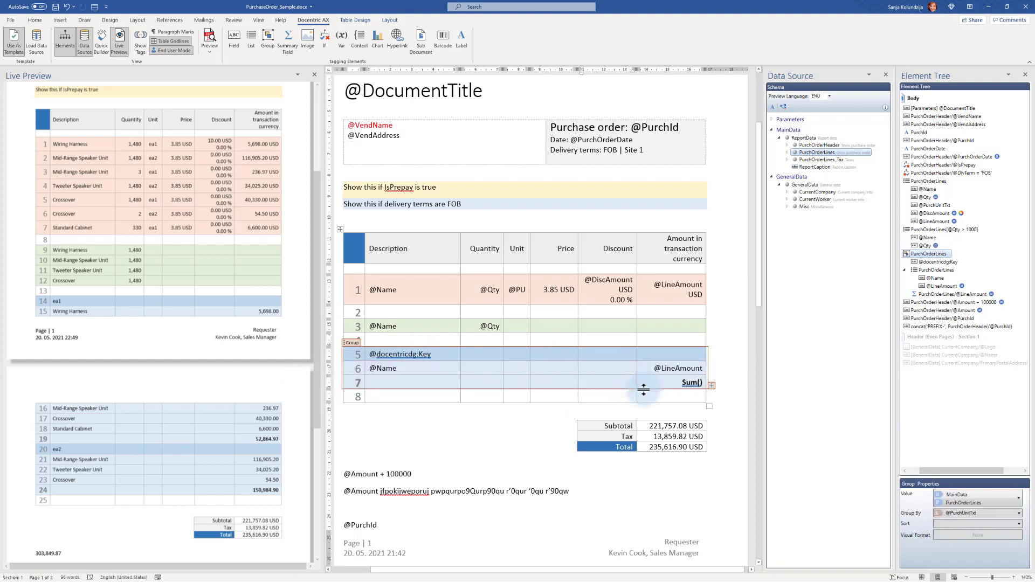
type("Sum")
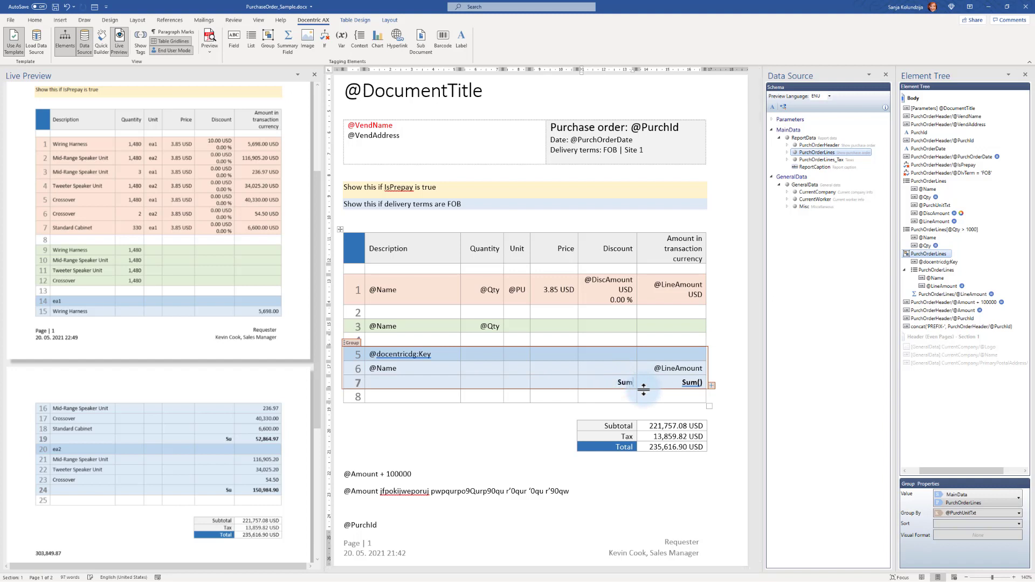
type(":")
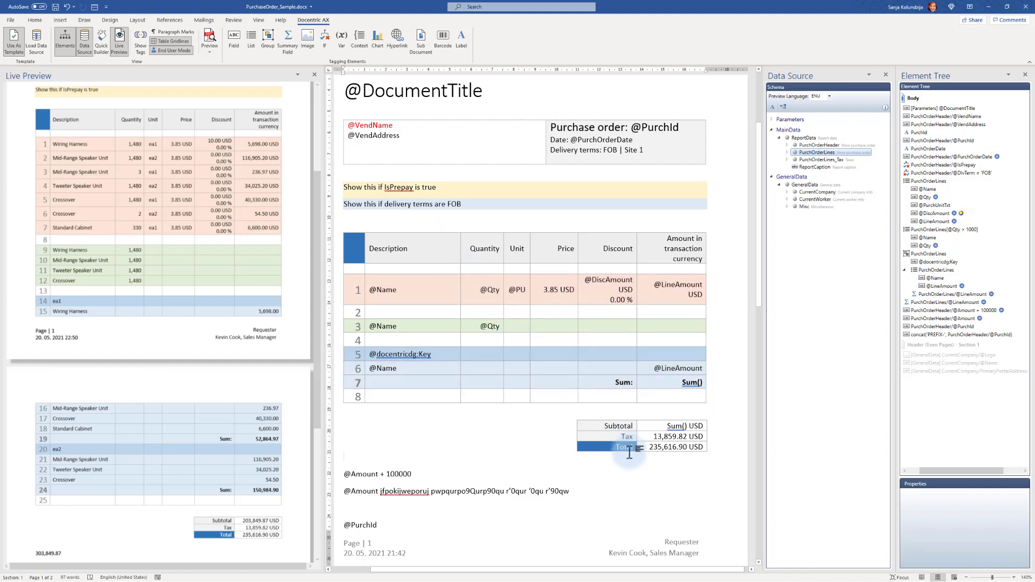
Add blank lines below the totals table and insert a new table with two columns and five rows there
left_click(411, 354)
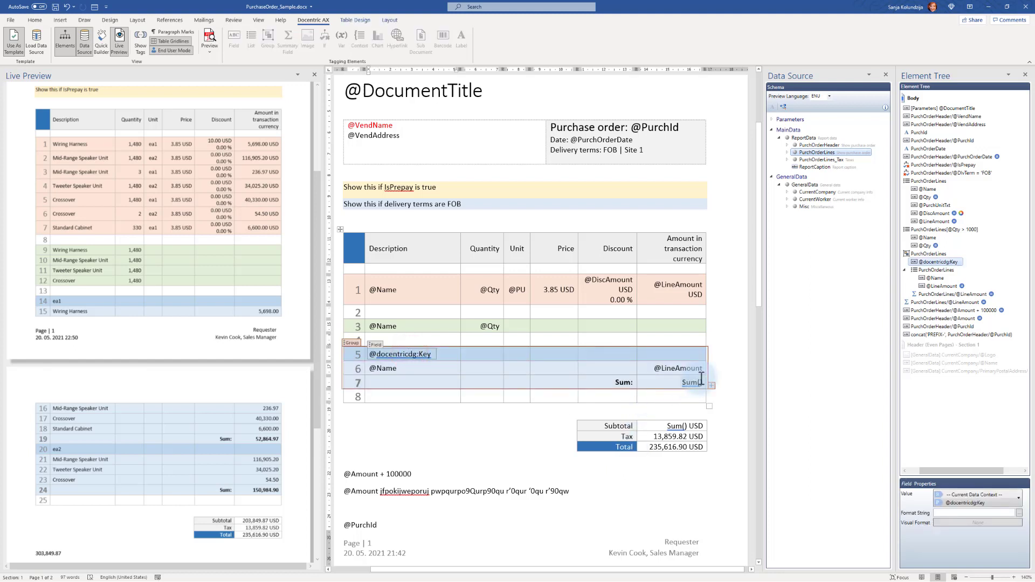
left_click(670, 462)
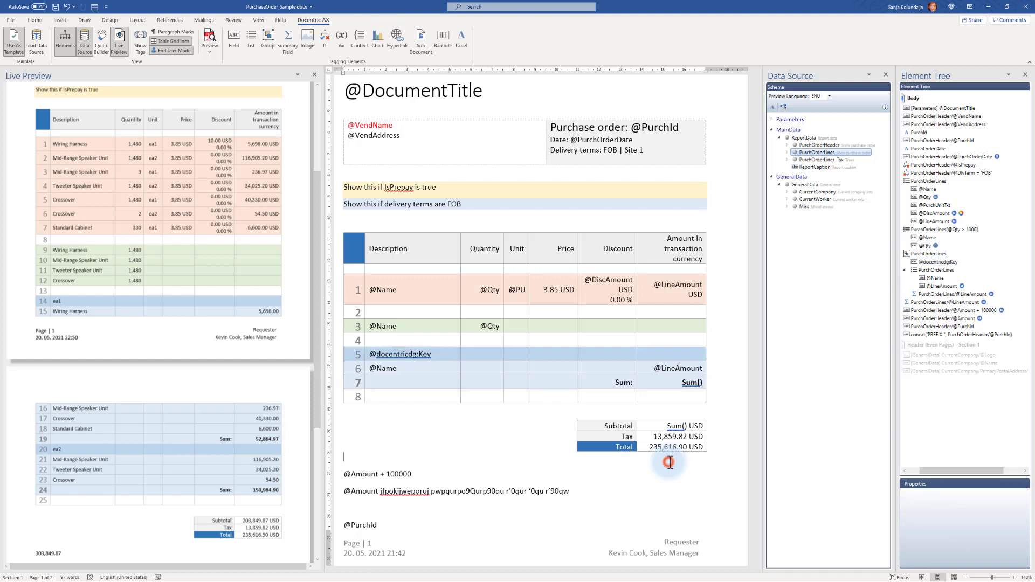
key("Return")
key("Return")
key("Return")
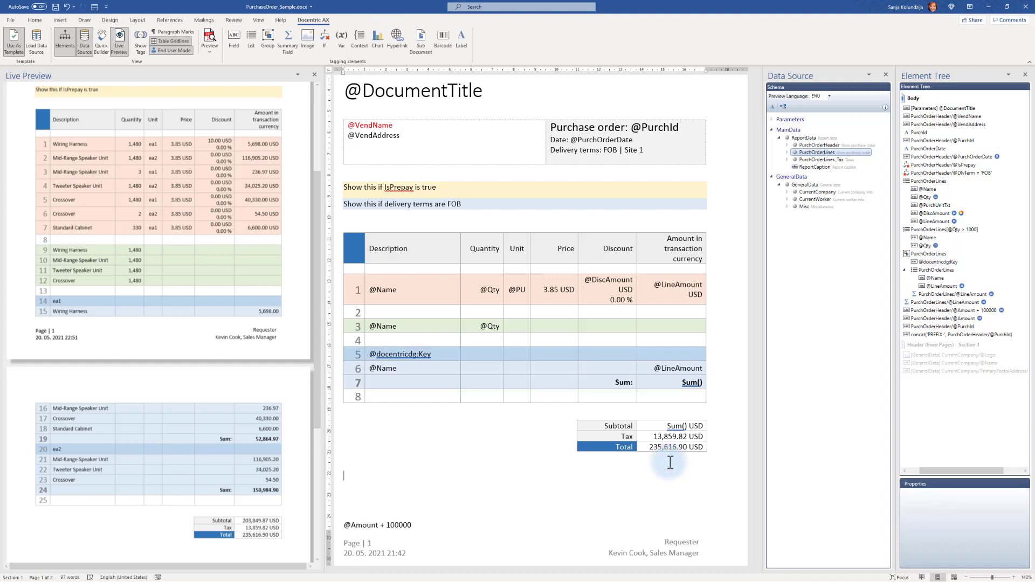
left_click(65, 21)
left_click(66, 50)
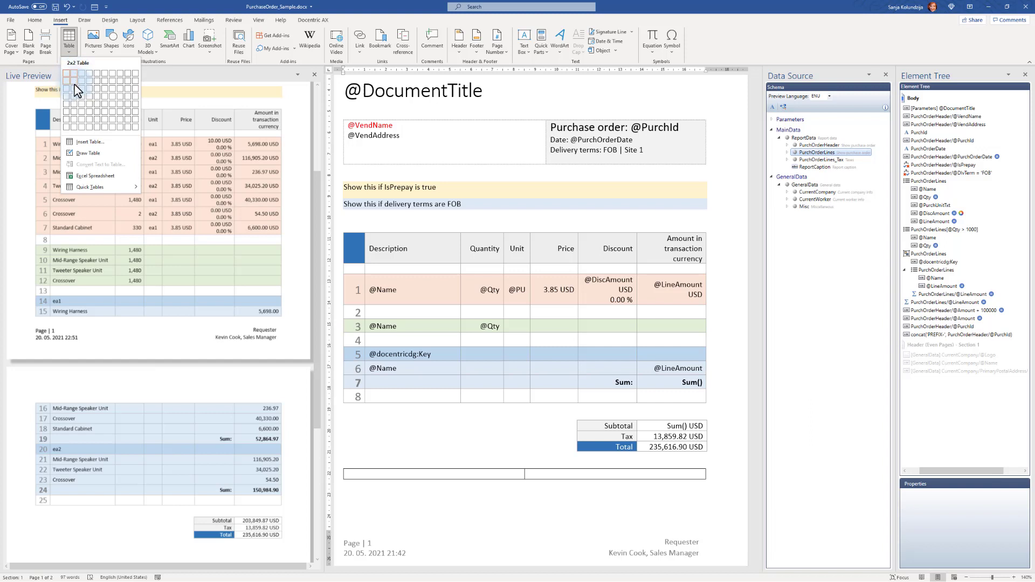
left_click(73, 105)
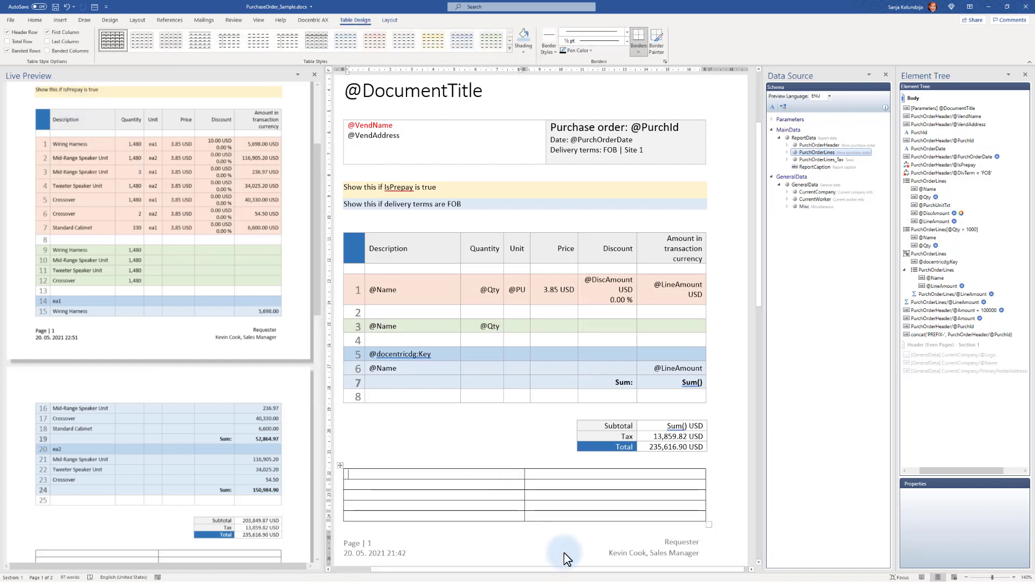
Shade the third row of the new table light green
left_click(500, 491)
left_click(337, 494)
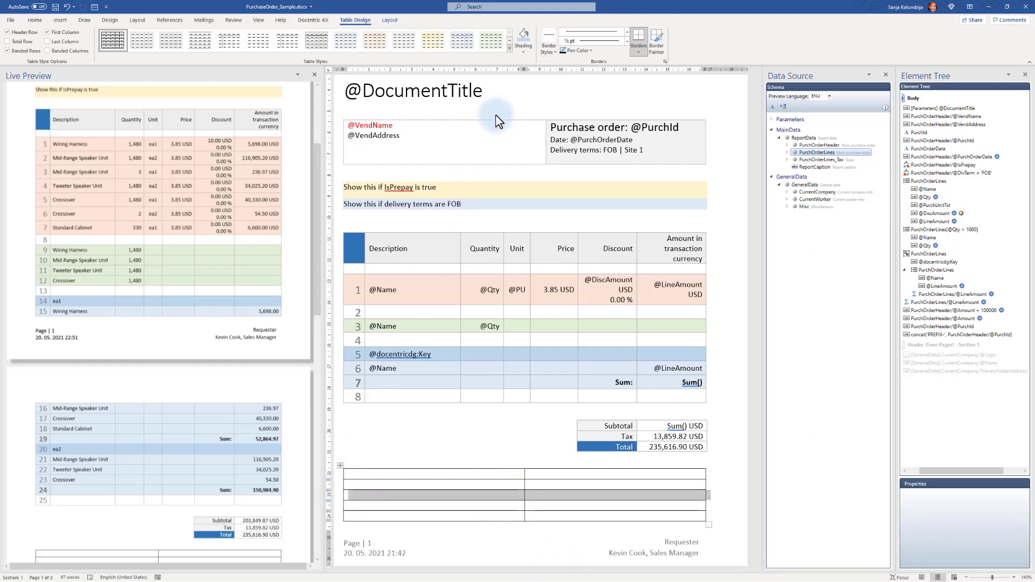
left_click(522, 52)
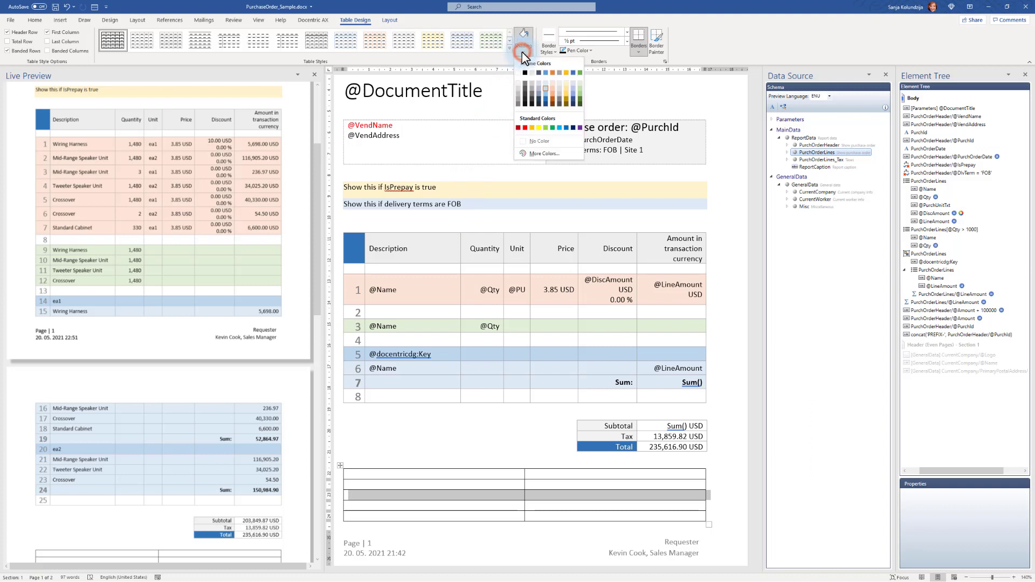
left_click(579, 84)
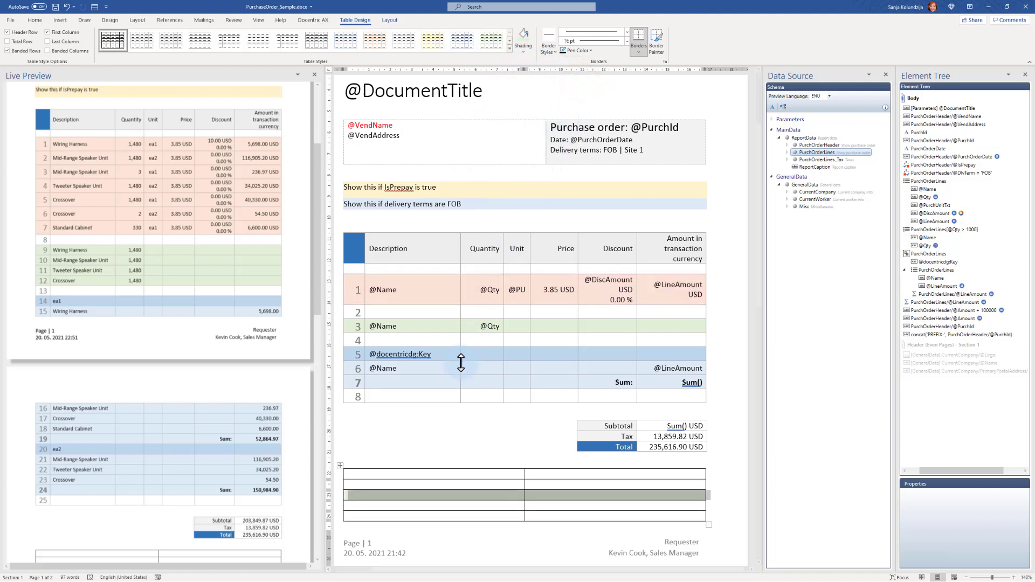
scroll(259, 474, "down", 3)
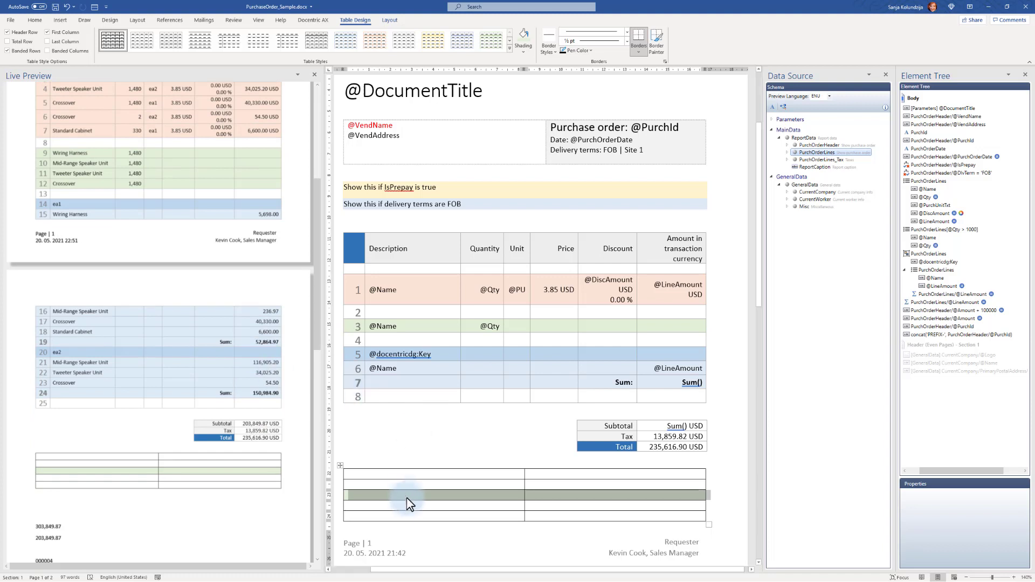
left_click(412, 495)
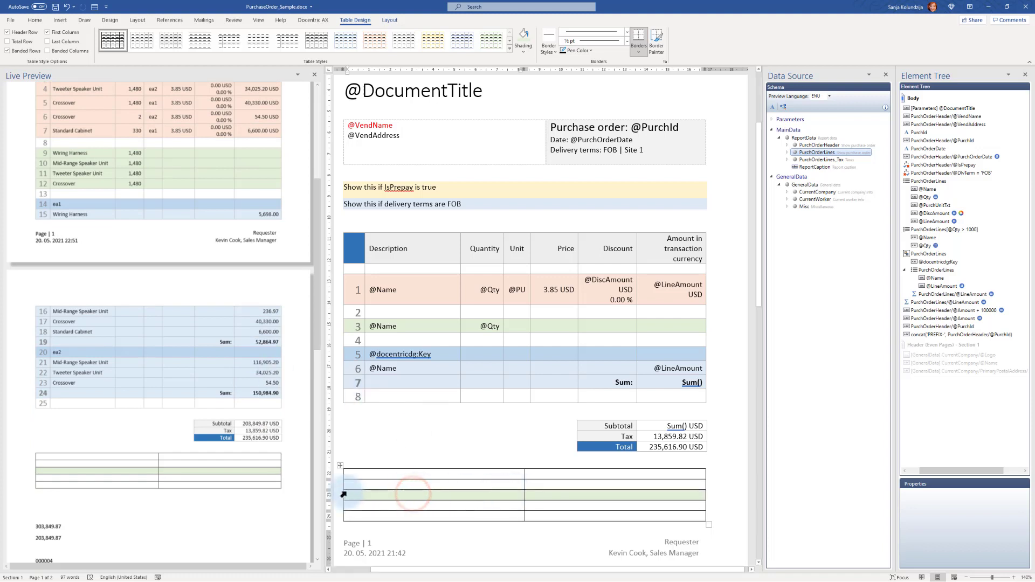
Wrap the green row of the new table in a Group element bound to PurchOrderLines from MainData
left_click(339, 496)
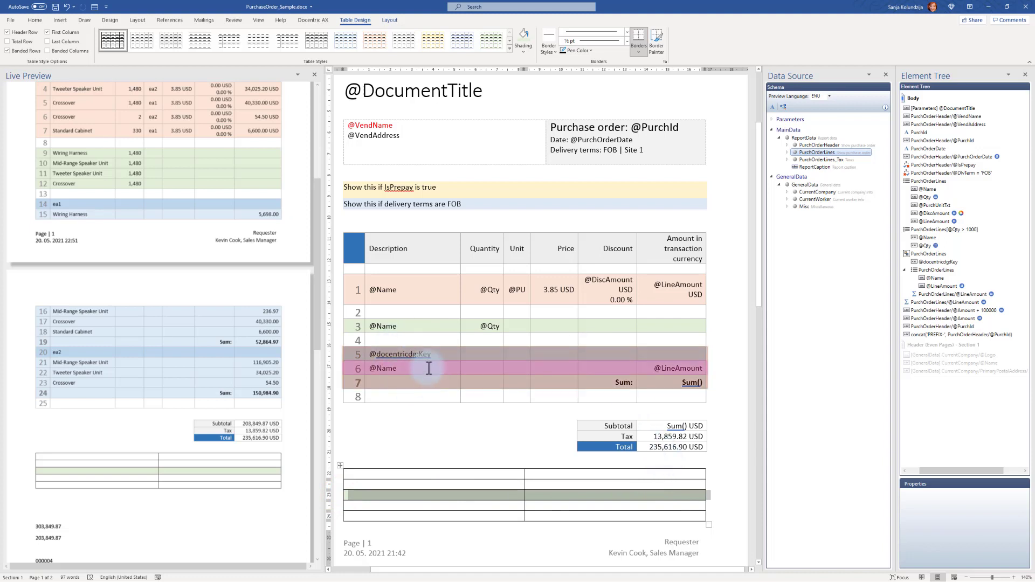
left_click(310, 20)
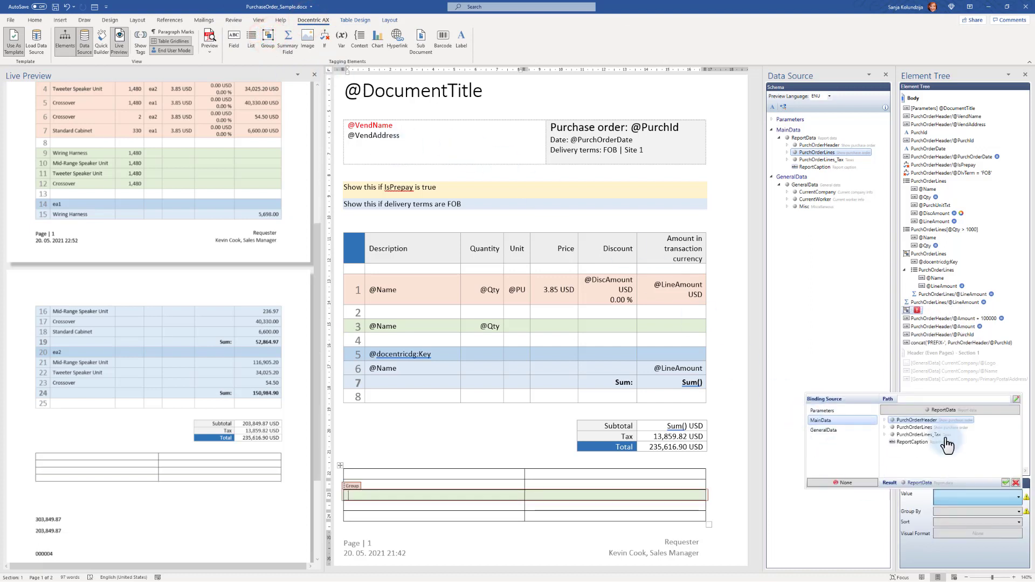
double_click(918, 428)
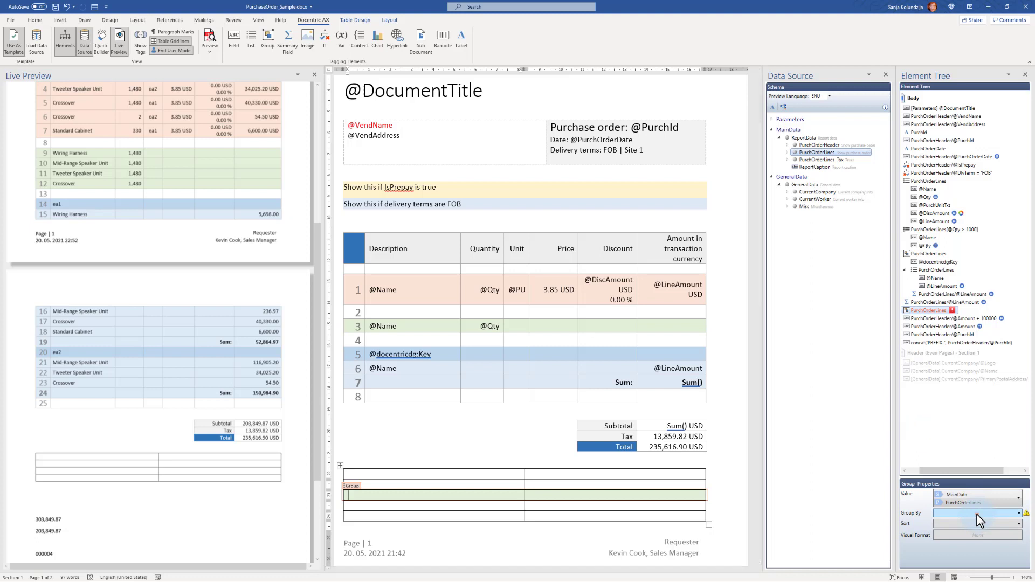
Set the new group to group its lines by PurchUnitTxt
left_click(977, 513)
left_click(598, 257)
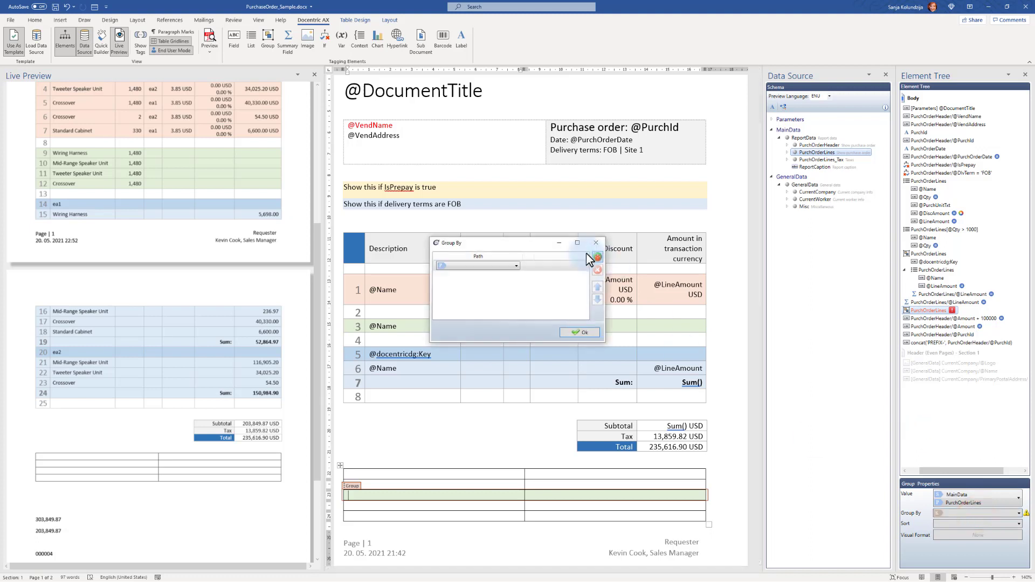
left_click(478, 264)
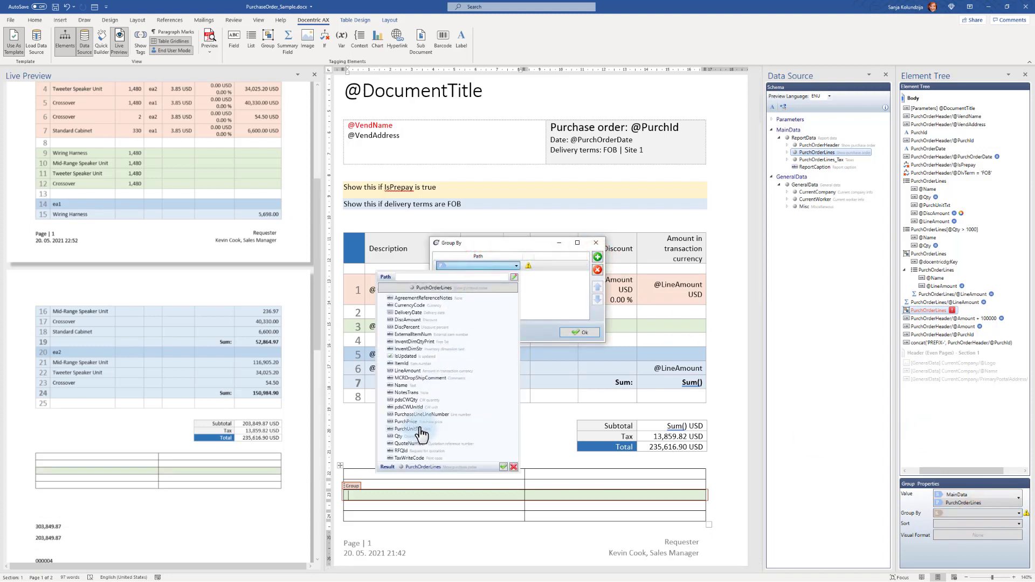
left_click(419, 429)
left_click(579, 332)
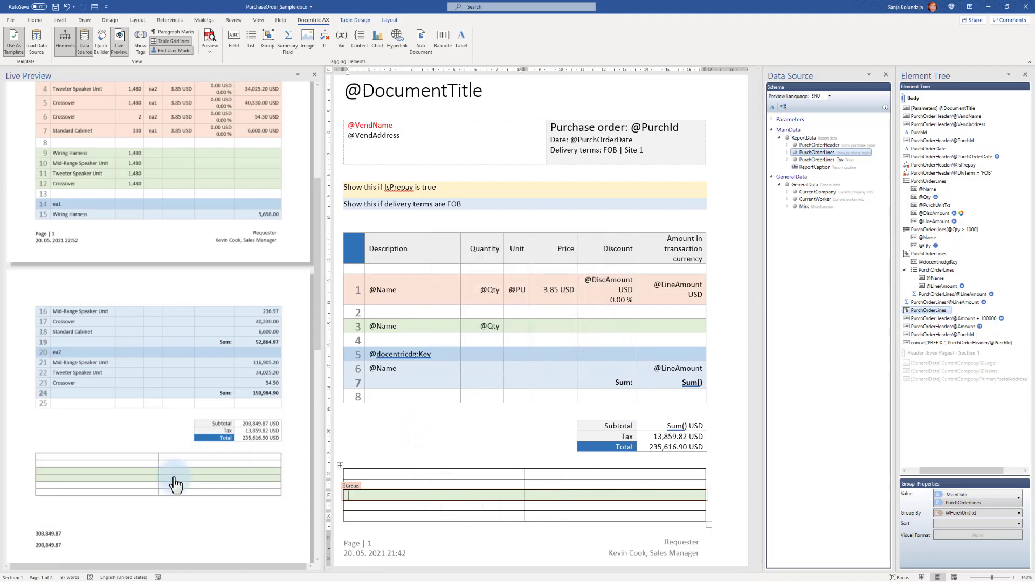
Insert a field in the first cell of the green row and bind it to docentricdg:Key
left_click(427, 495)
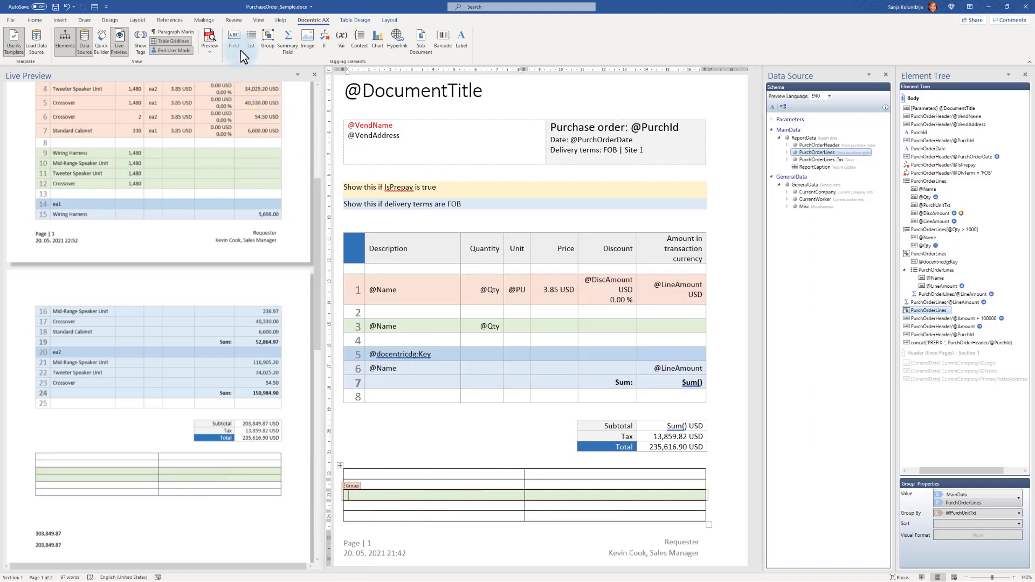
left_click(234, 38)
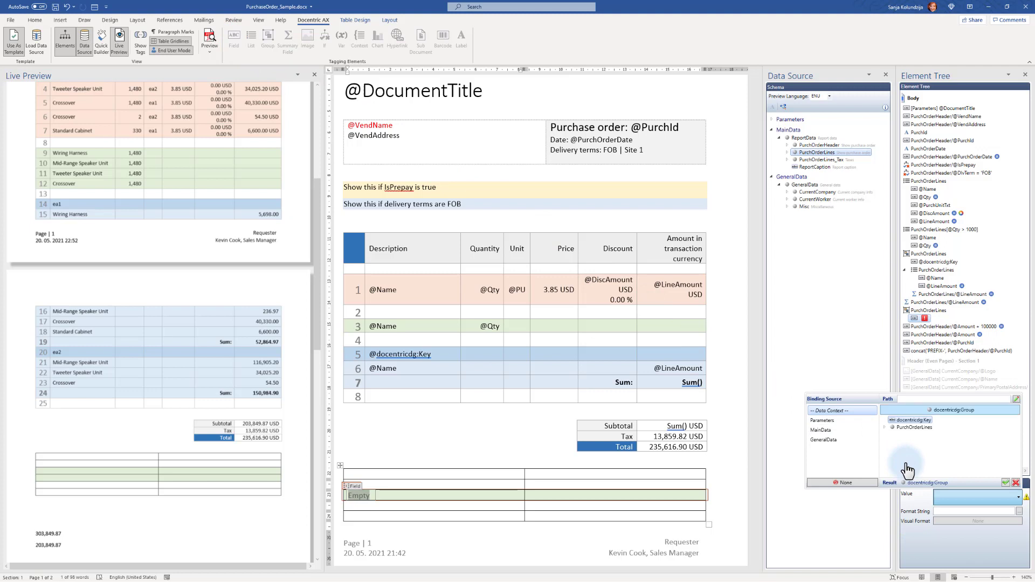
double_click(913, 420)
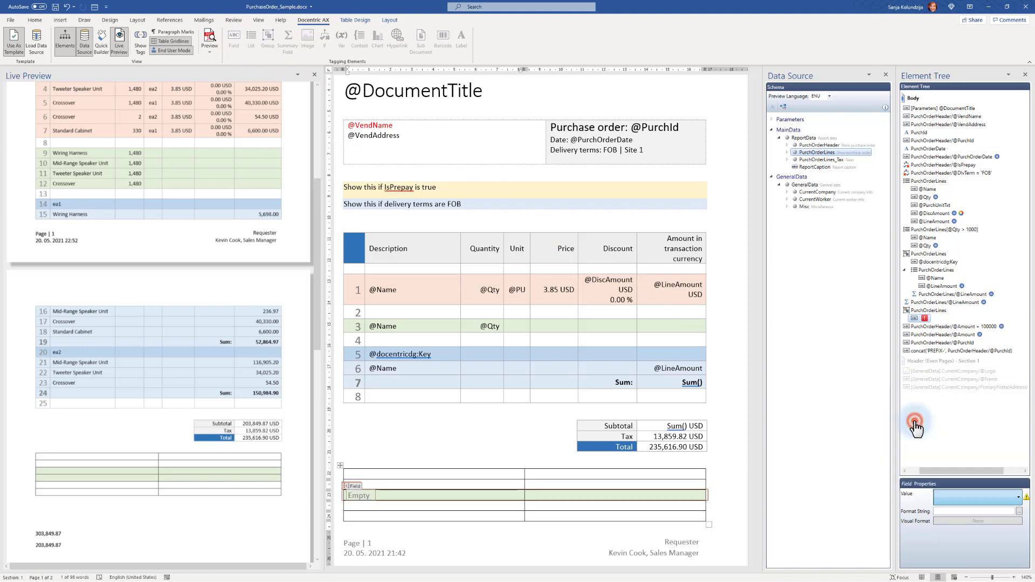
left_click(649, 494)
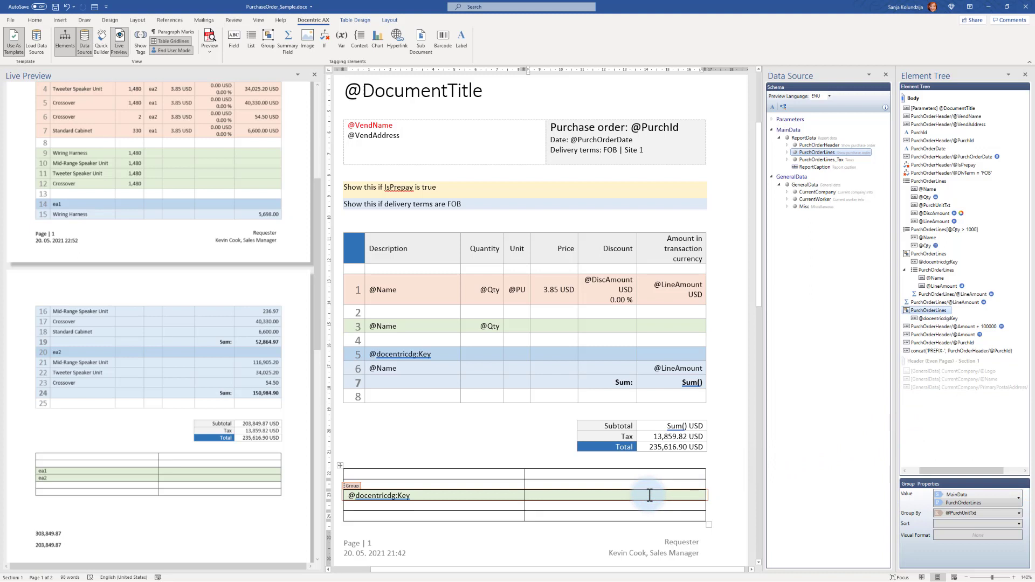
left_click(288, 39)
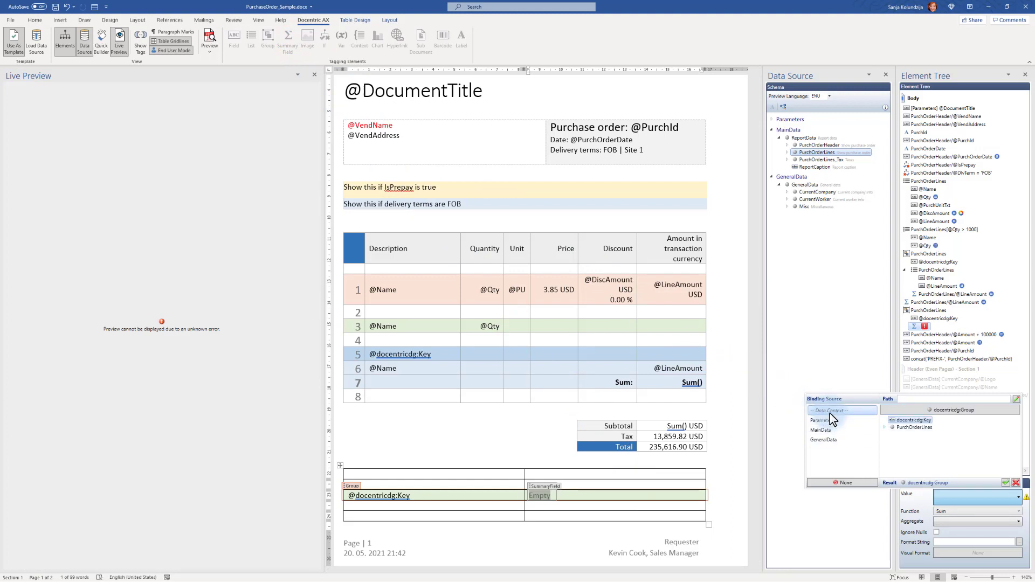
double_click(884, 428)
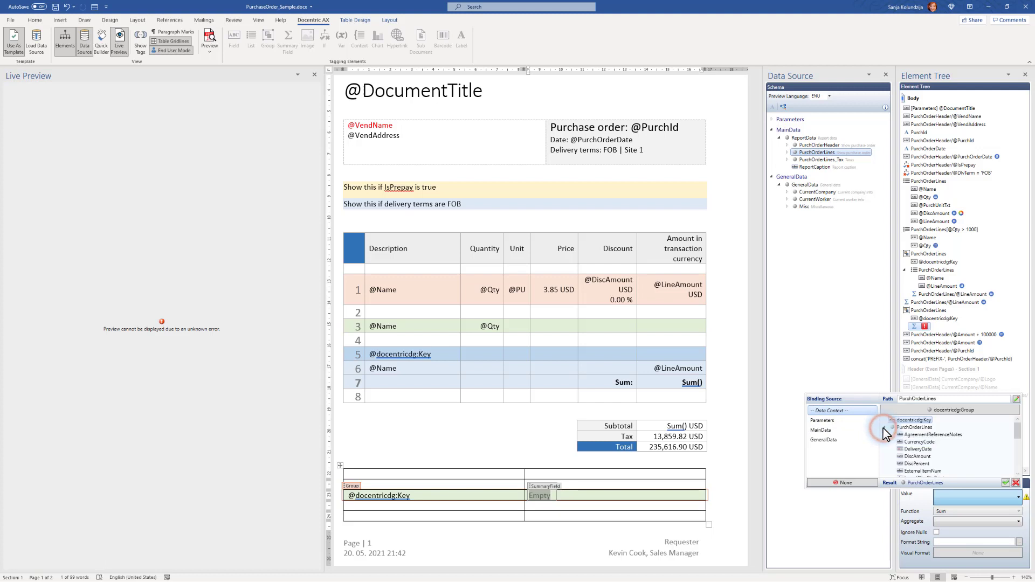
double_click(917, 430)
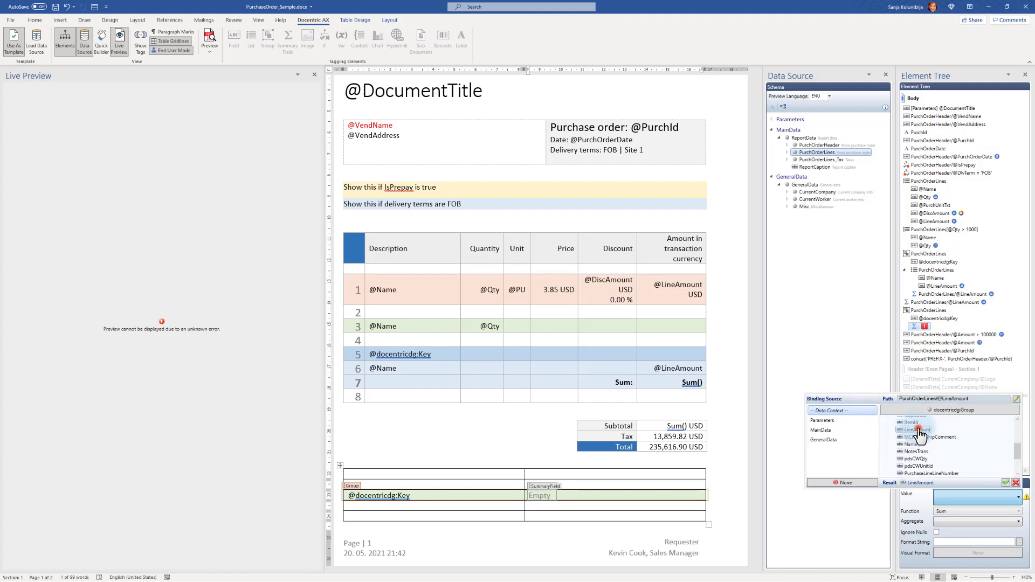
left_click(954, 542)
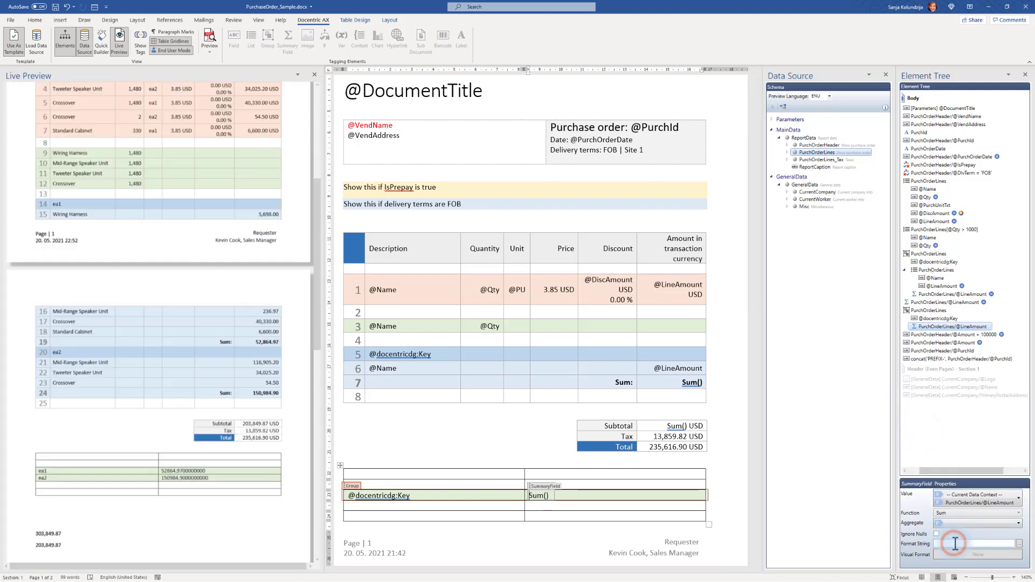
type("n2")
left_click(728, 419)
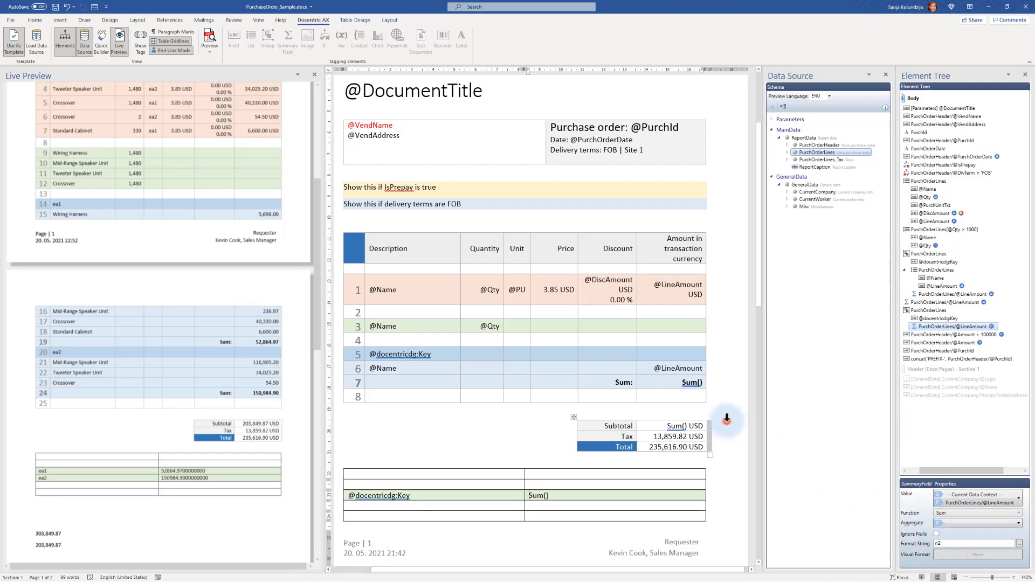
left_click(728, 421)
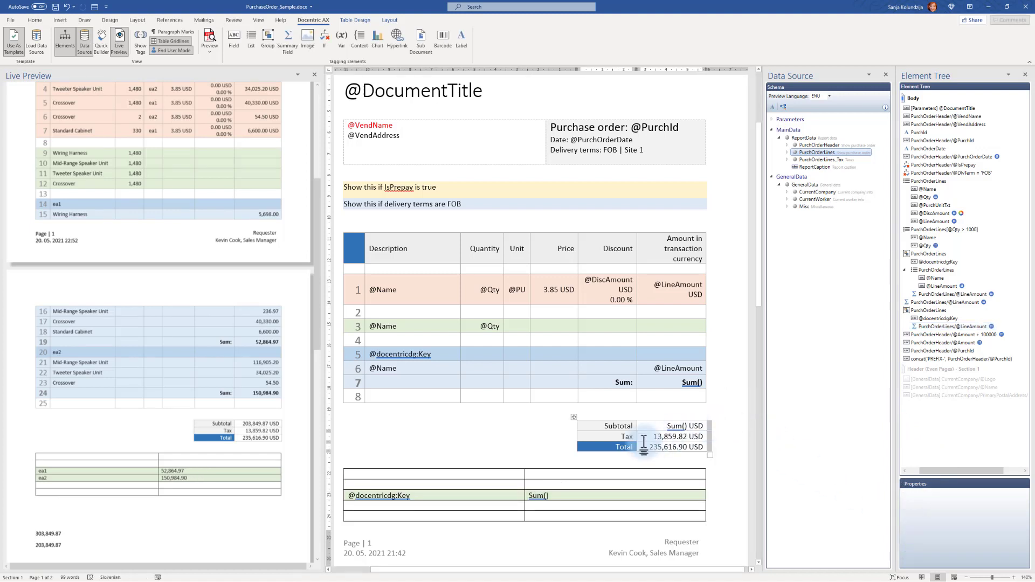
Right-align the second column of the new table and narrow it to about the width of the totals table's amount column
left_click(537, 469)
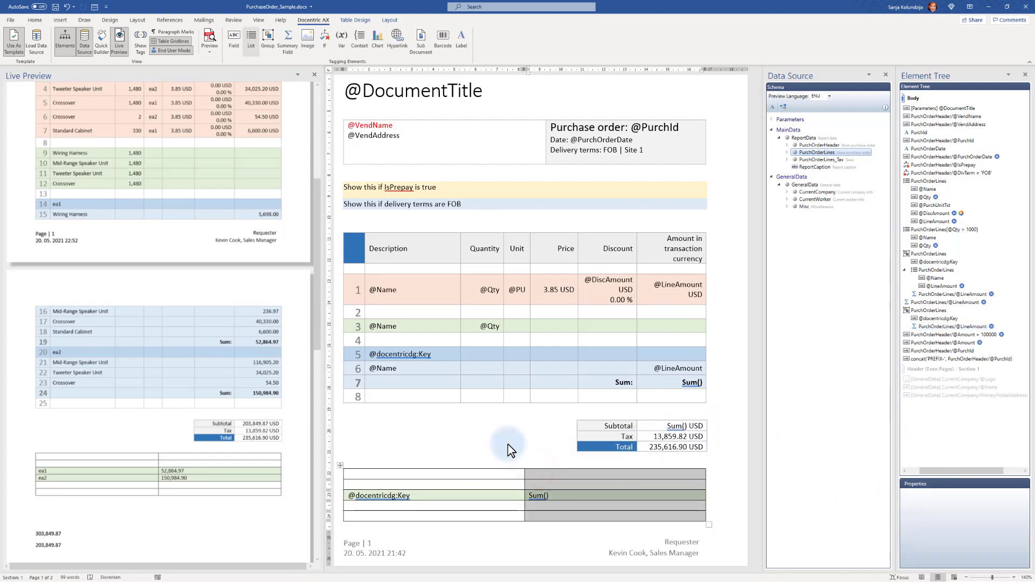
left_click(34, 21)
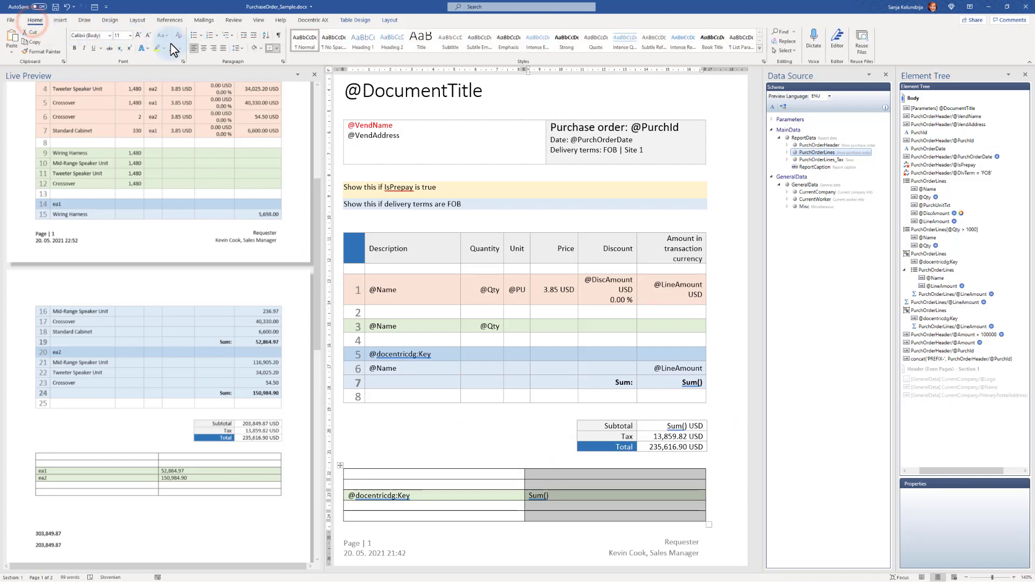
left_click(213, 48)
left_click(521, 474)
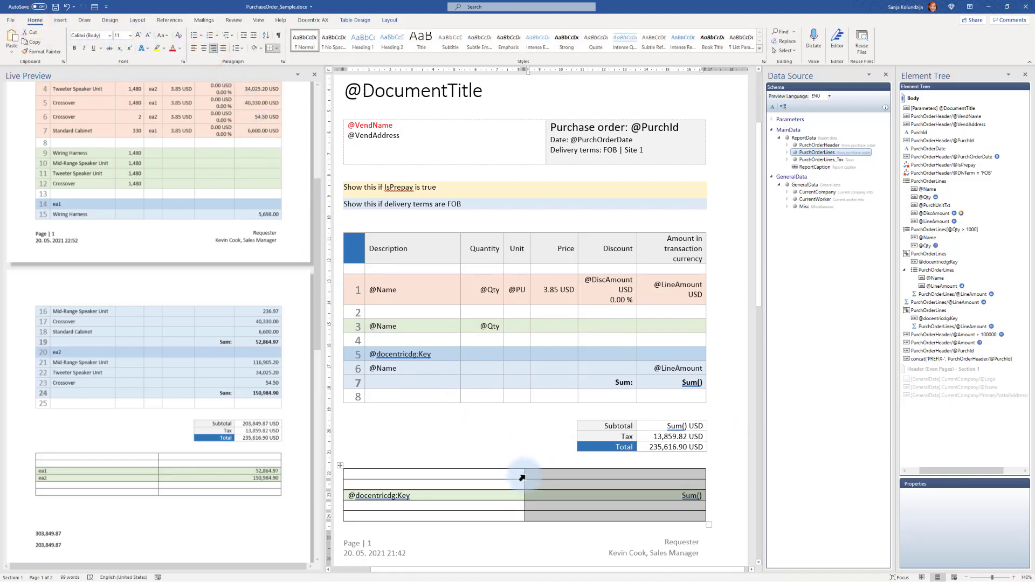
left_click_drag(527, 475, 635, 474)
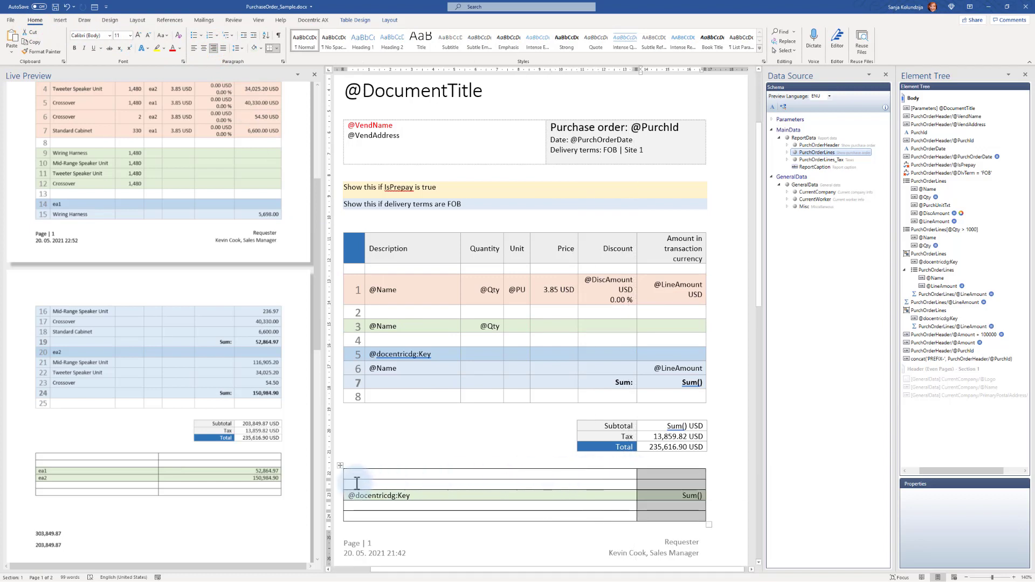
left_click_drag(345, 480, 575, 469)
left_click(607, 495)
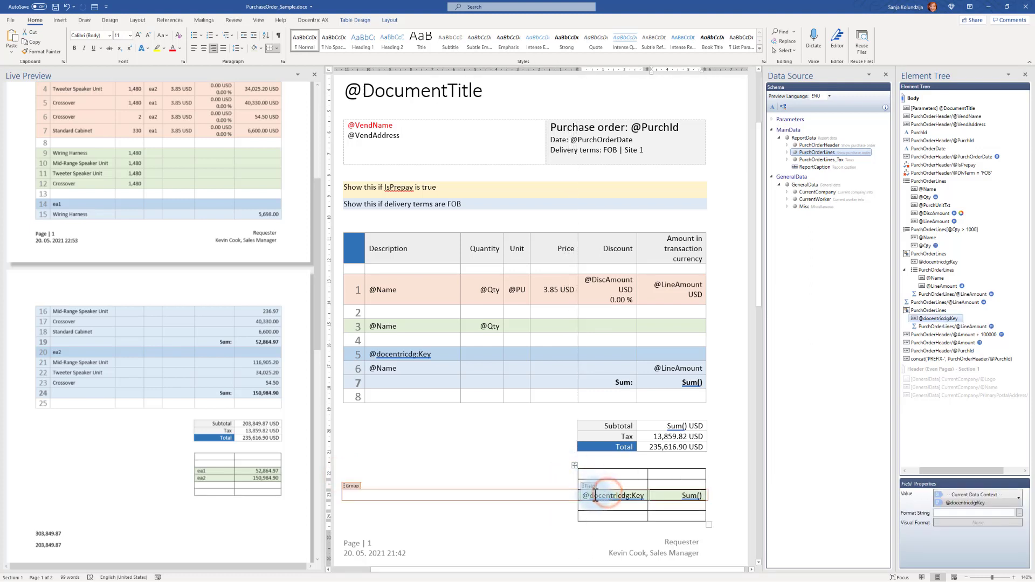
key("Delete")
key("Delete")
key("Delete")
key("Delete")
key("Delete")
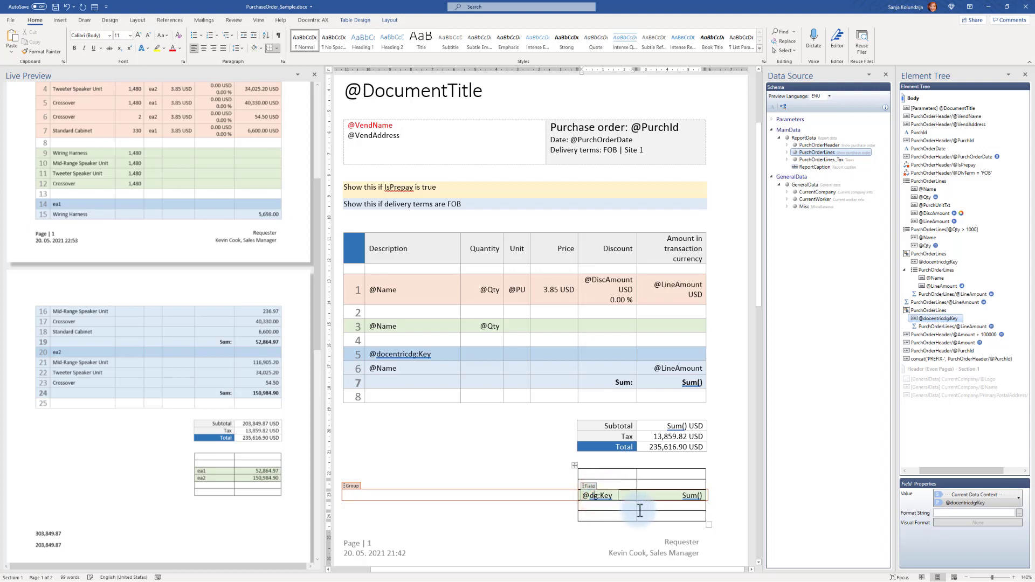
Enter the headings Purchase unit and Sum in the row directly above the green row and format them bold italic
left_click(623, 484)
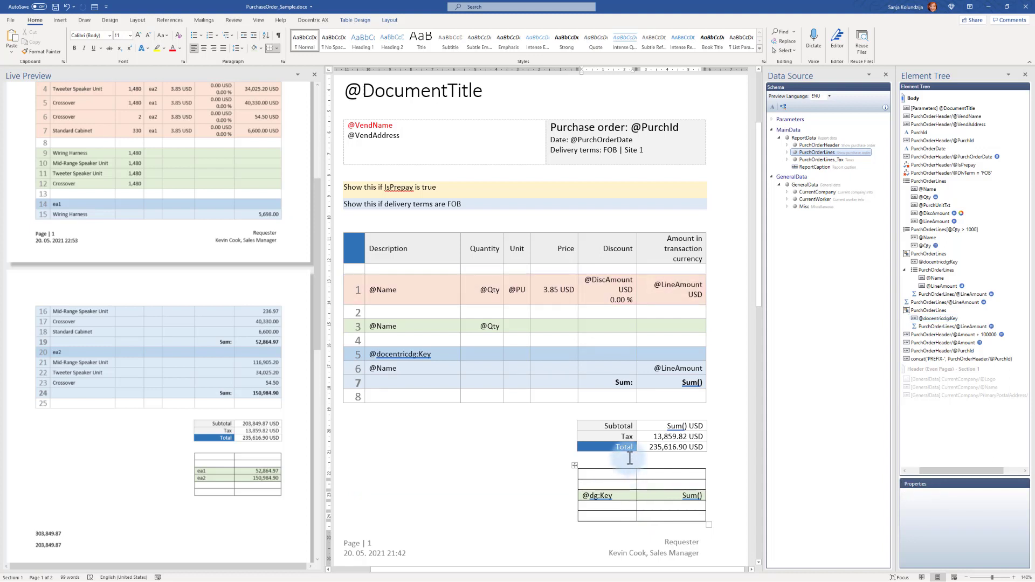
type("Purchase unit")
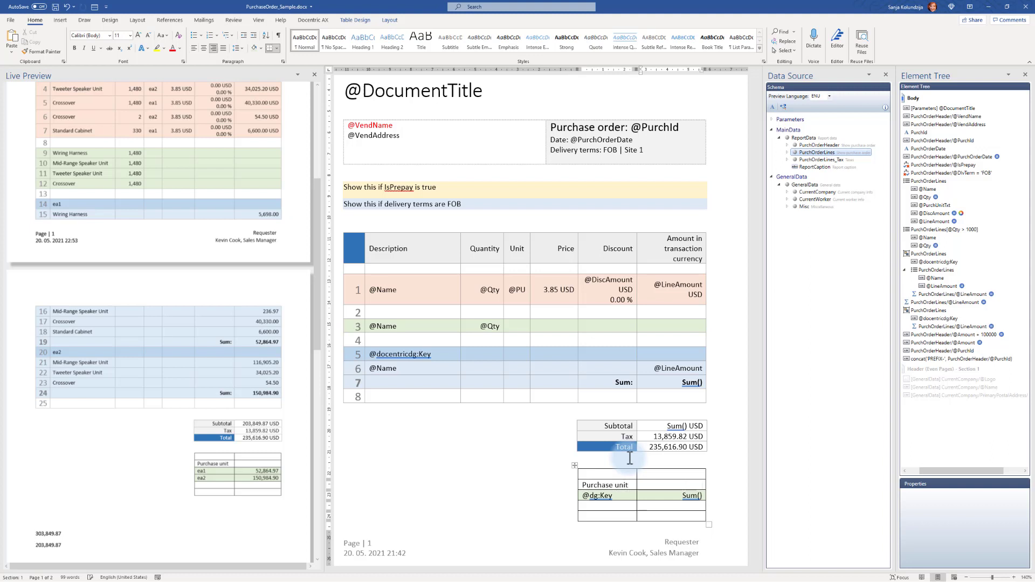
type("m")
left_click(562, 484)
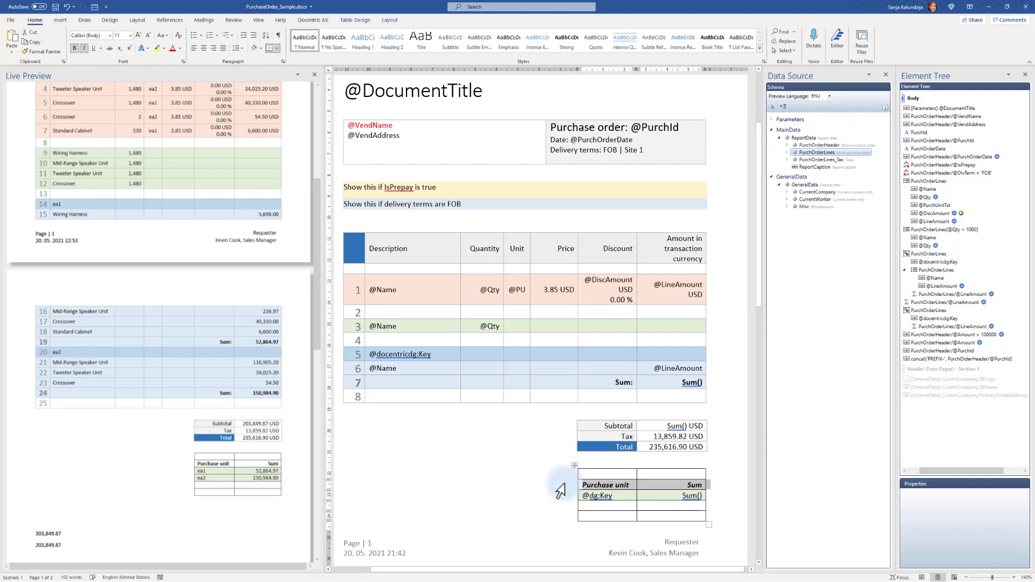
left_click(560, 485)
Delete the empty row above the summary table's headings and the two empty rows below its green row
left_click(556, 474)
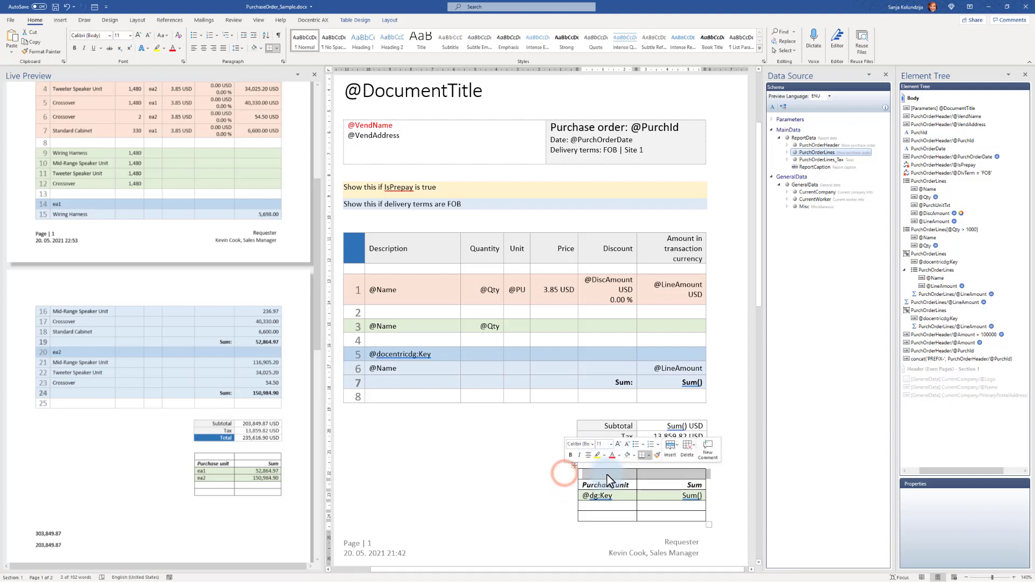
right_click(609, 474)
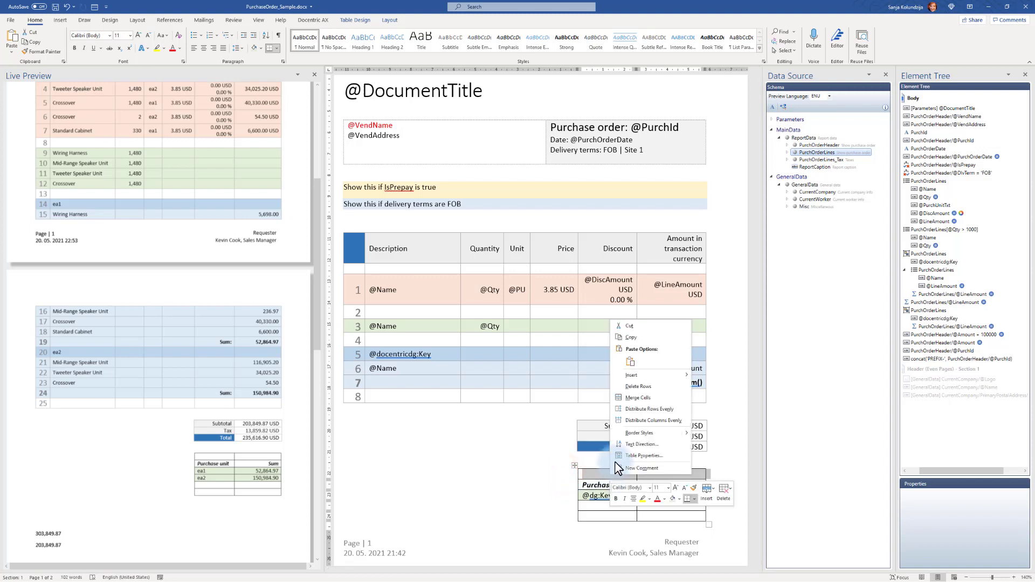
left_click(647, 387)
left_click_drag(570, 495, 569, 507)
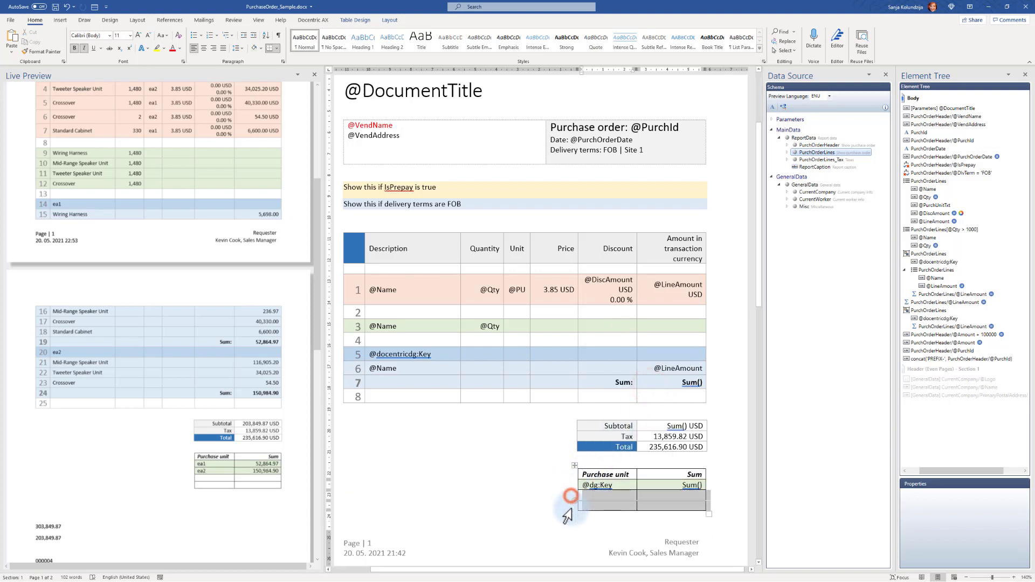
right_click(609, 495)
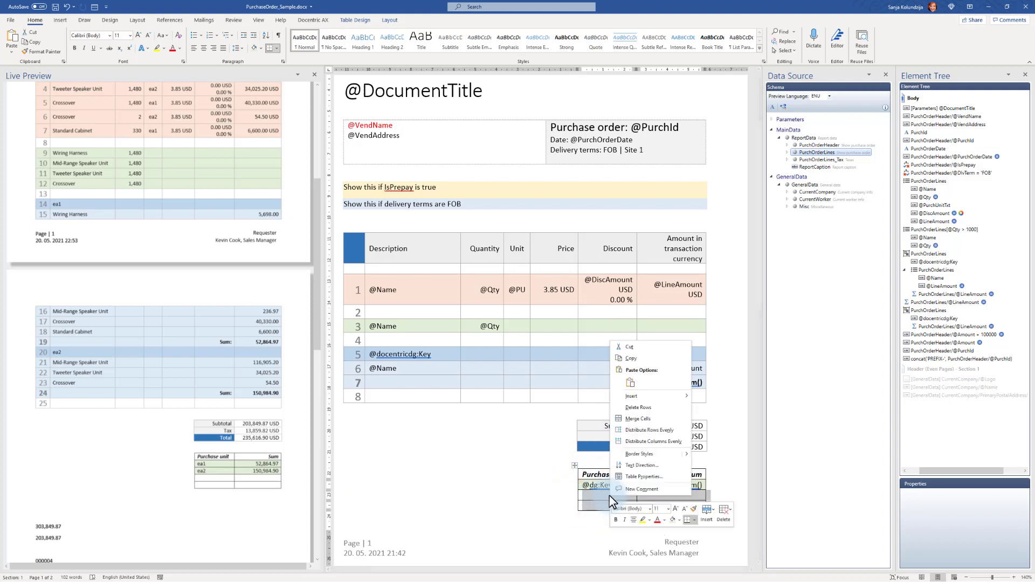
left_click(643, 408)
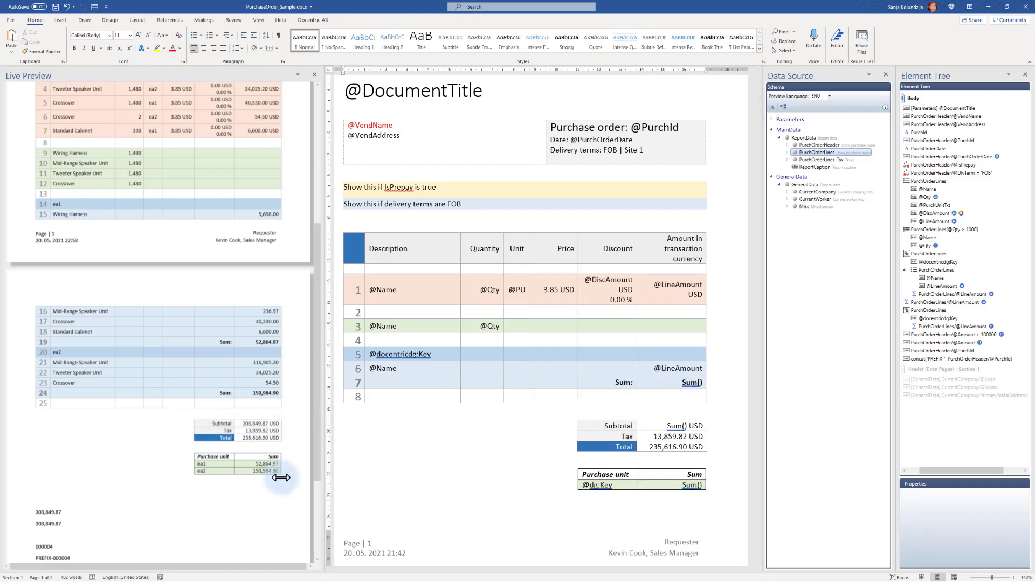
Show the Docentric AX template commands
left_click(302, 20)
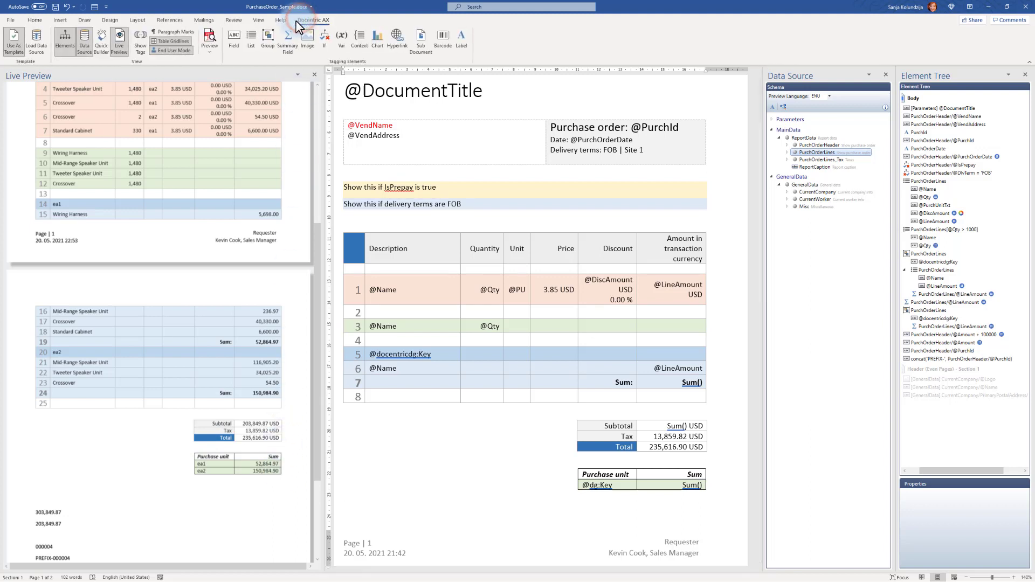